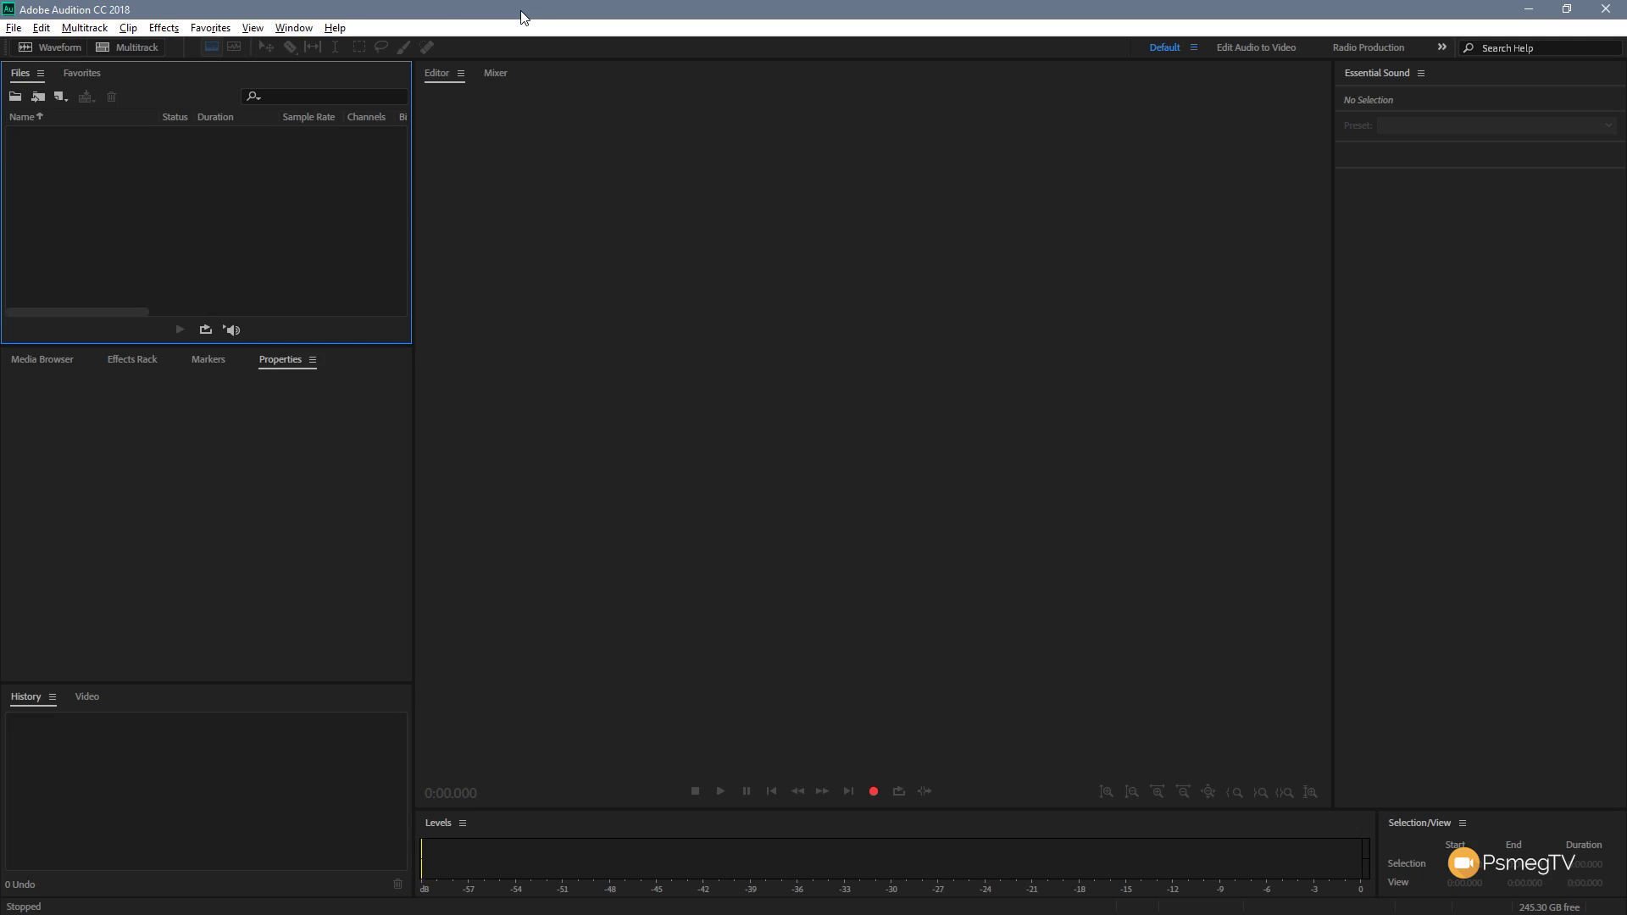
Create a new multitrack session named 'Sample Time' from the File menu
{"action": "left_click", "coordinate": [15, 28]}
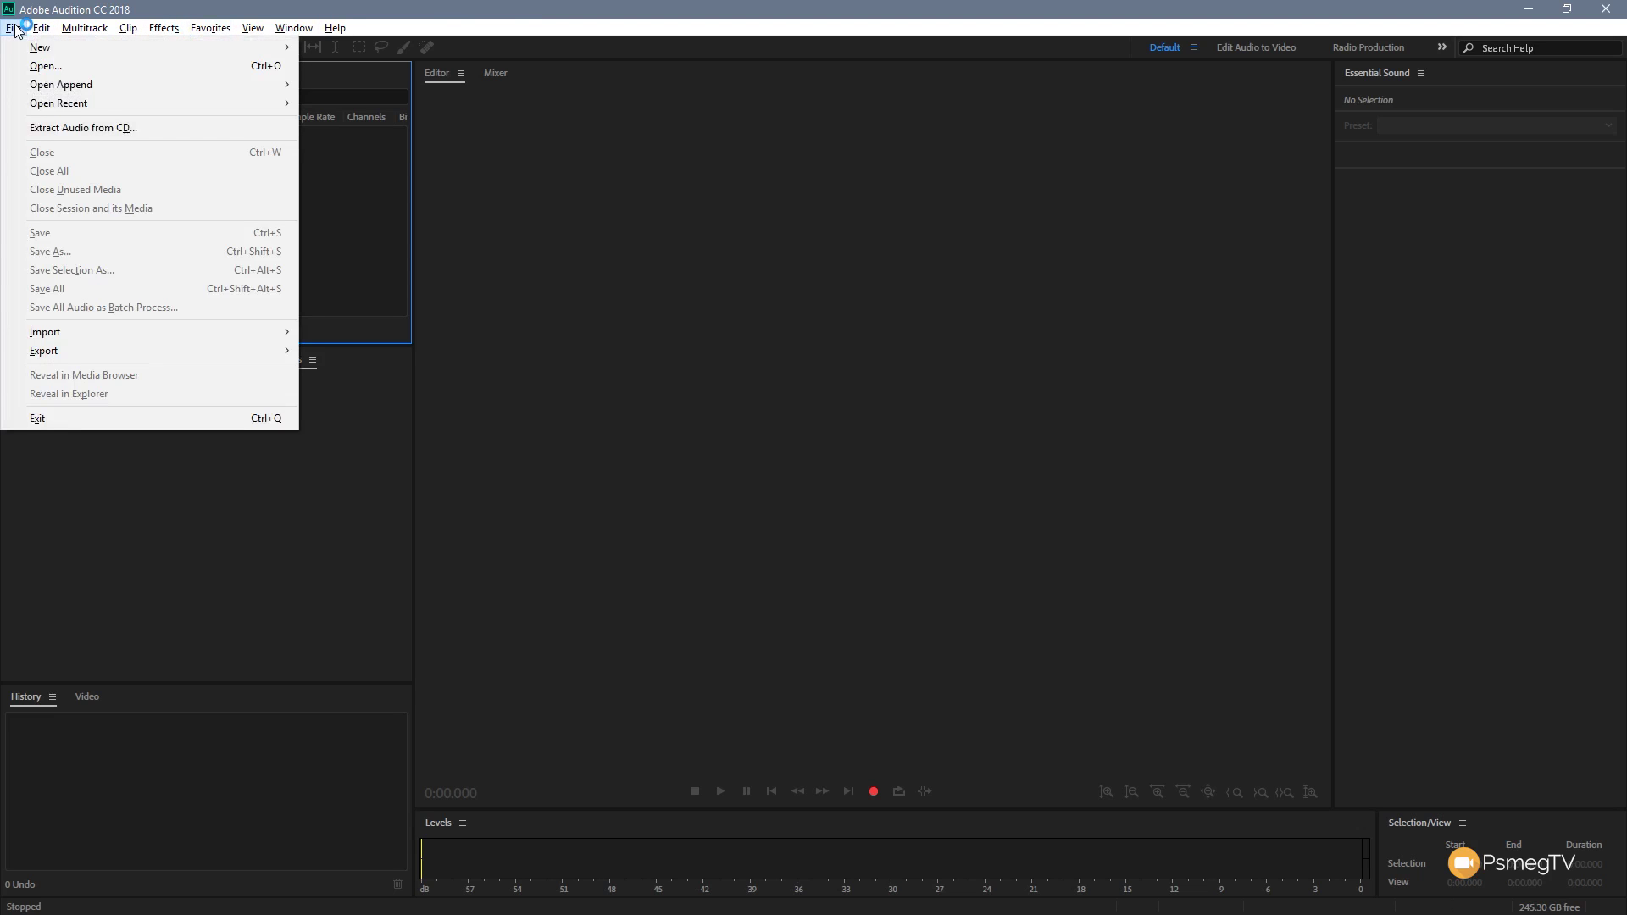
{"action": "mouse_move", "coordinate": [29, 49]}
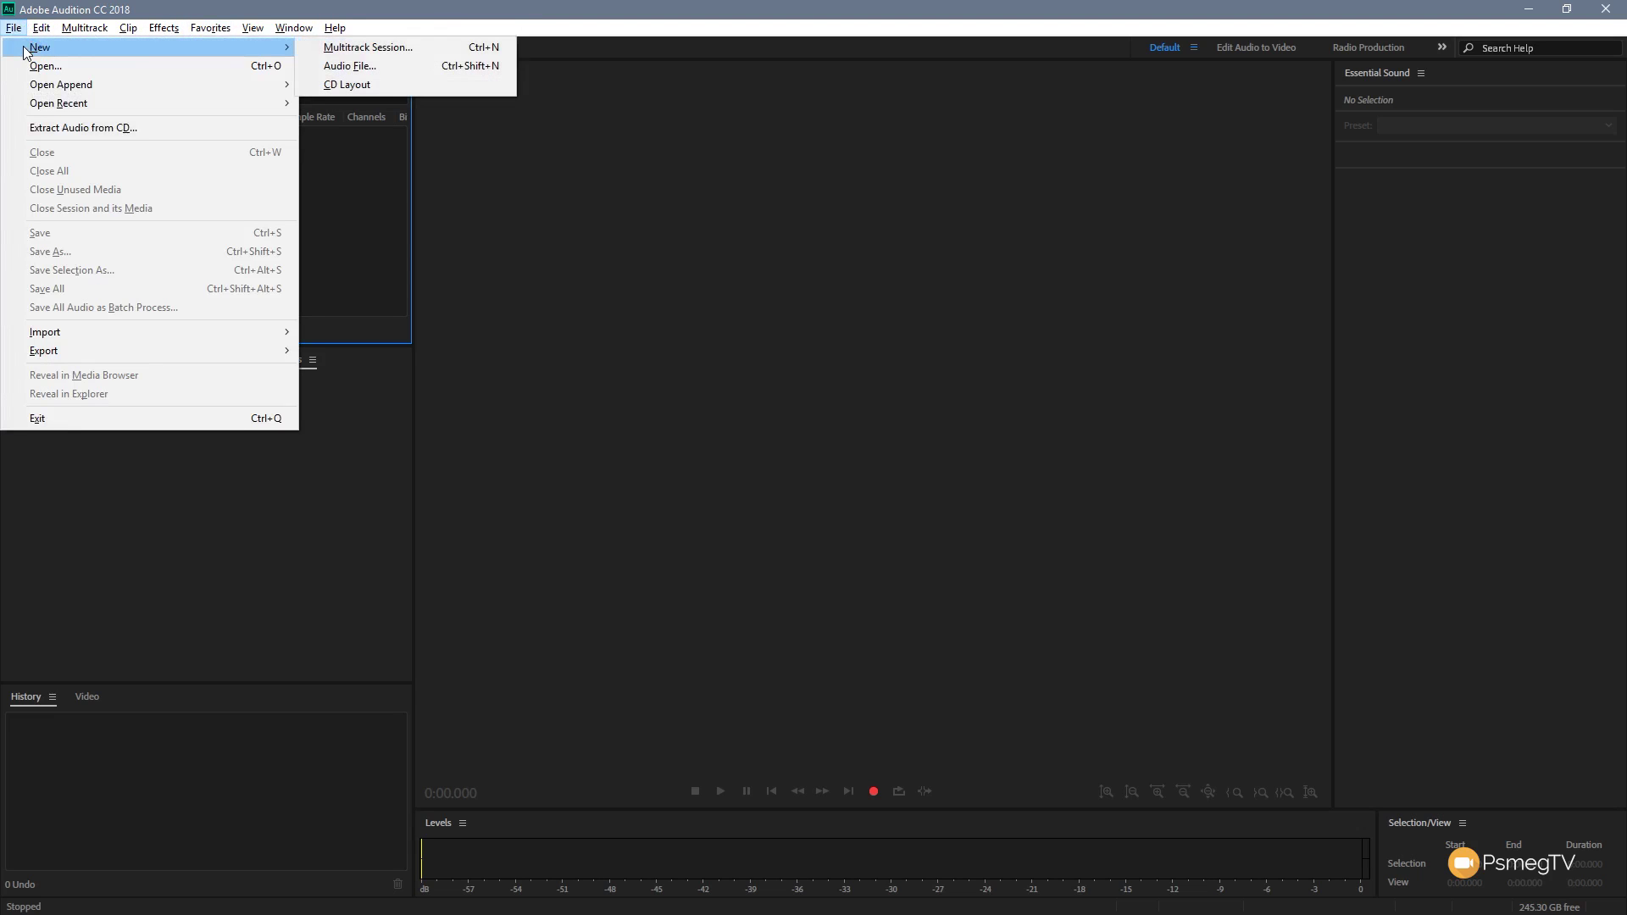
{"action": "left_click", "coordinate": [356, 51]}
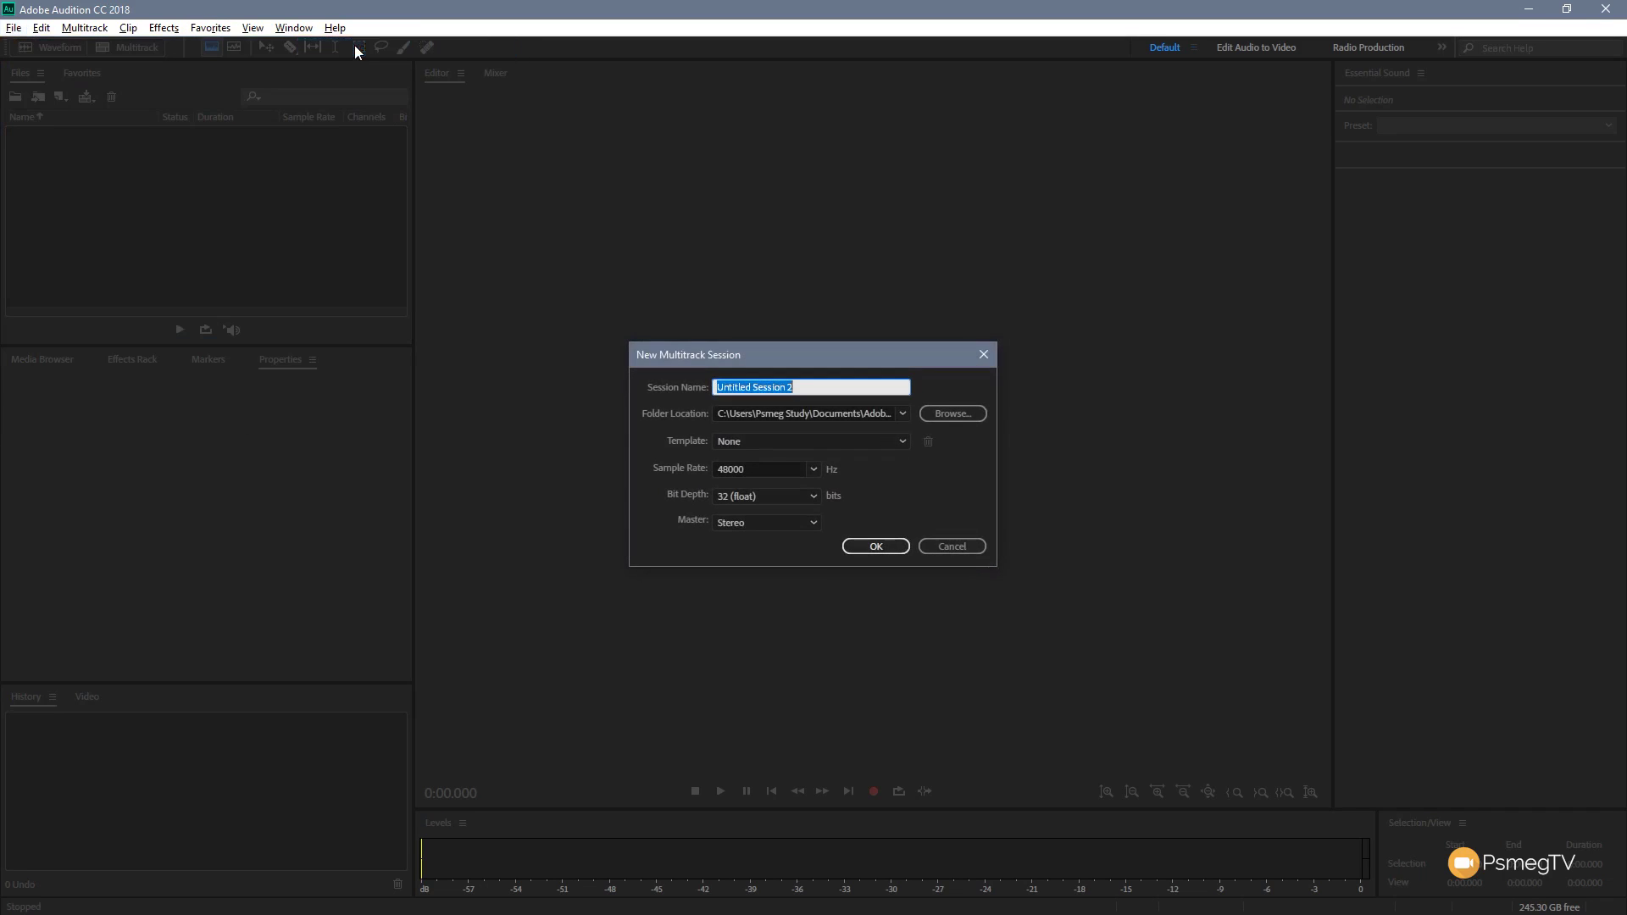
{"action": "left_click_drag", "start_coordinate": [768, 344], "coordinate": [667, 265]}
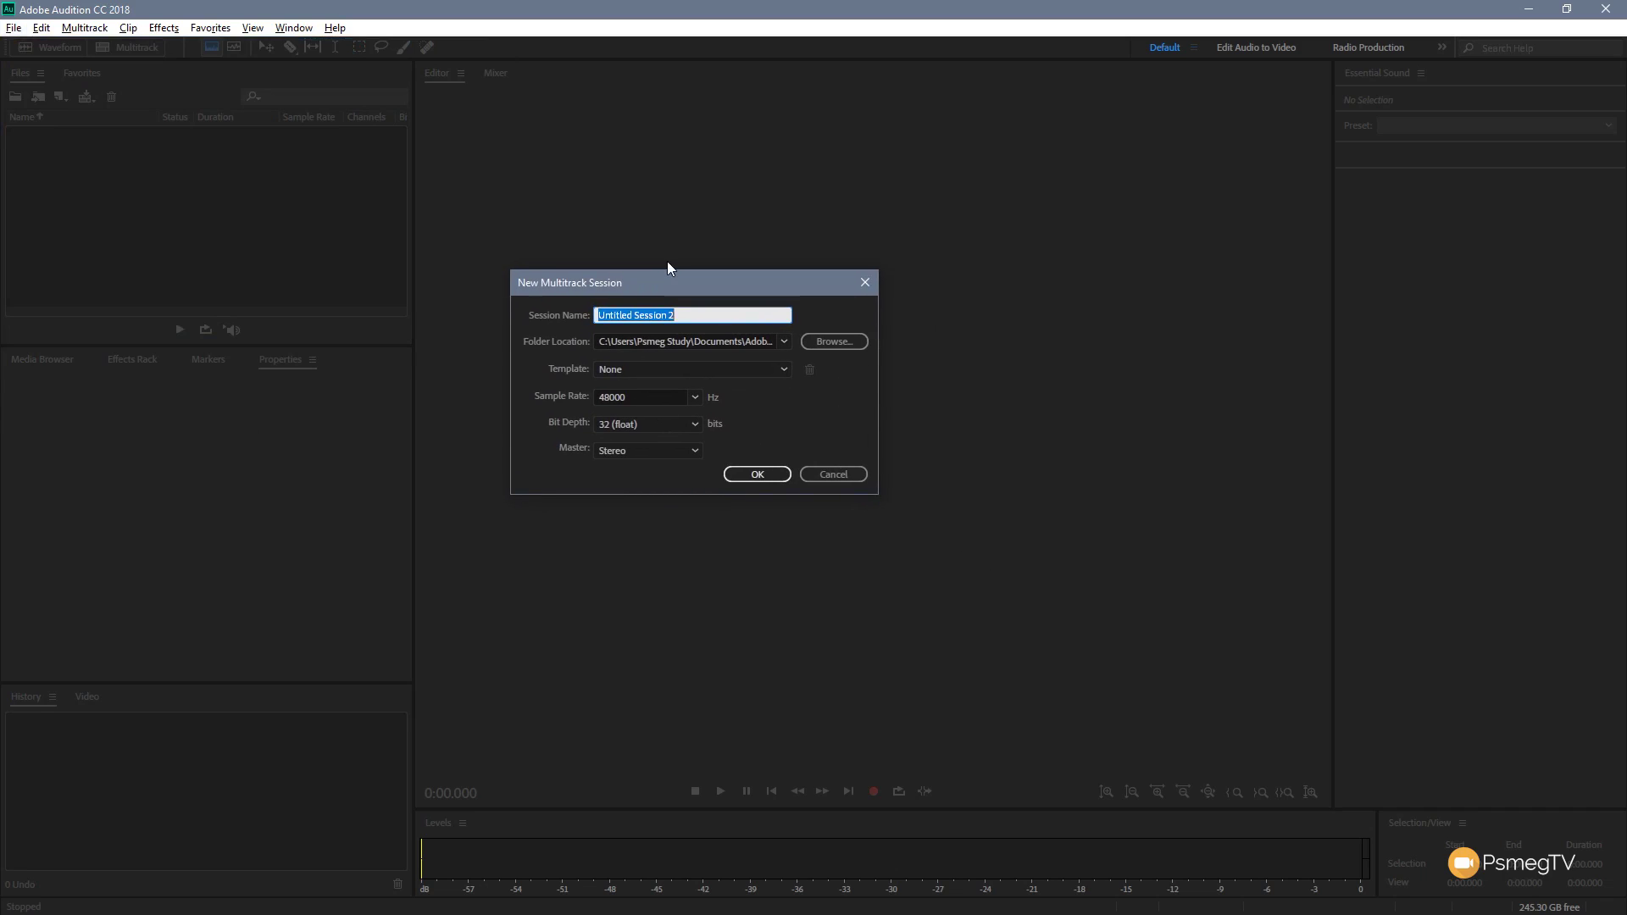
{"action": "type", "text": "Sample Time"}
{"action": "left_click", "coordinate": [749, 473]}
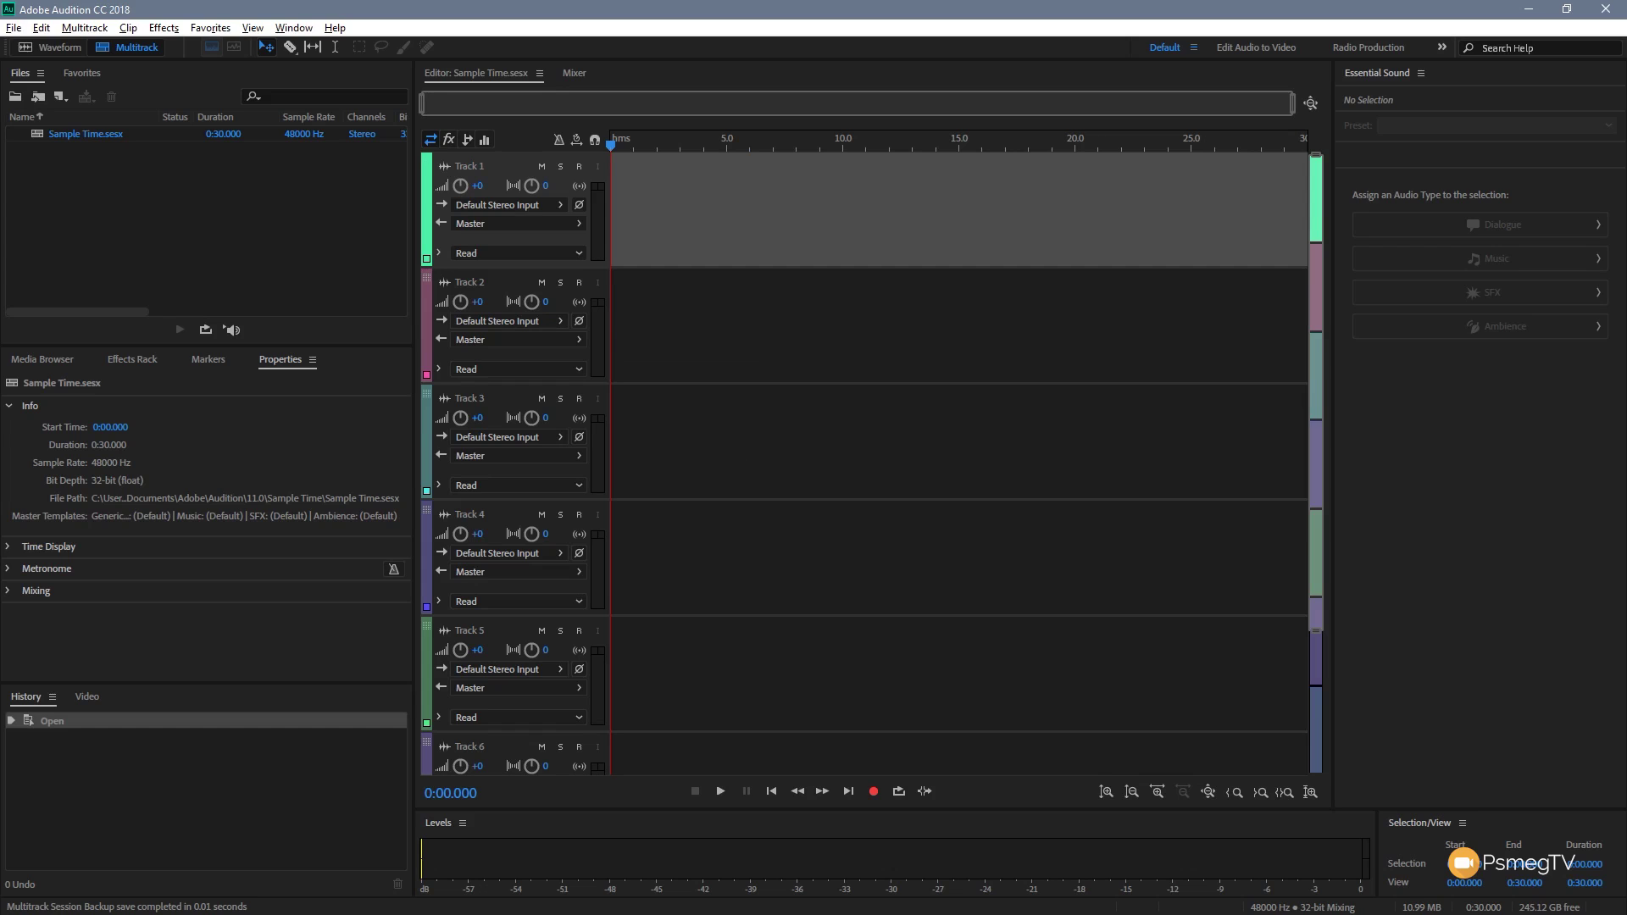
Import the jdi-old-habits mp3, place it on Track 1, and accept conversion to 48000 Hz
{"action": "left_click_drag", "start_coordinate": [139, 223], "coordinate": [135, 233]}
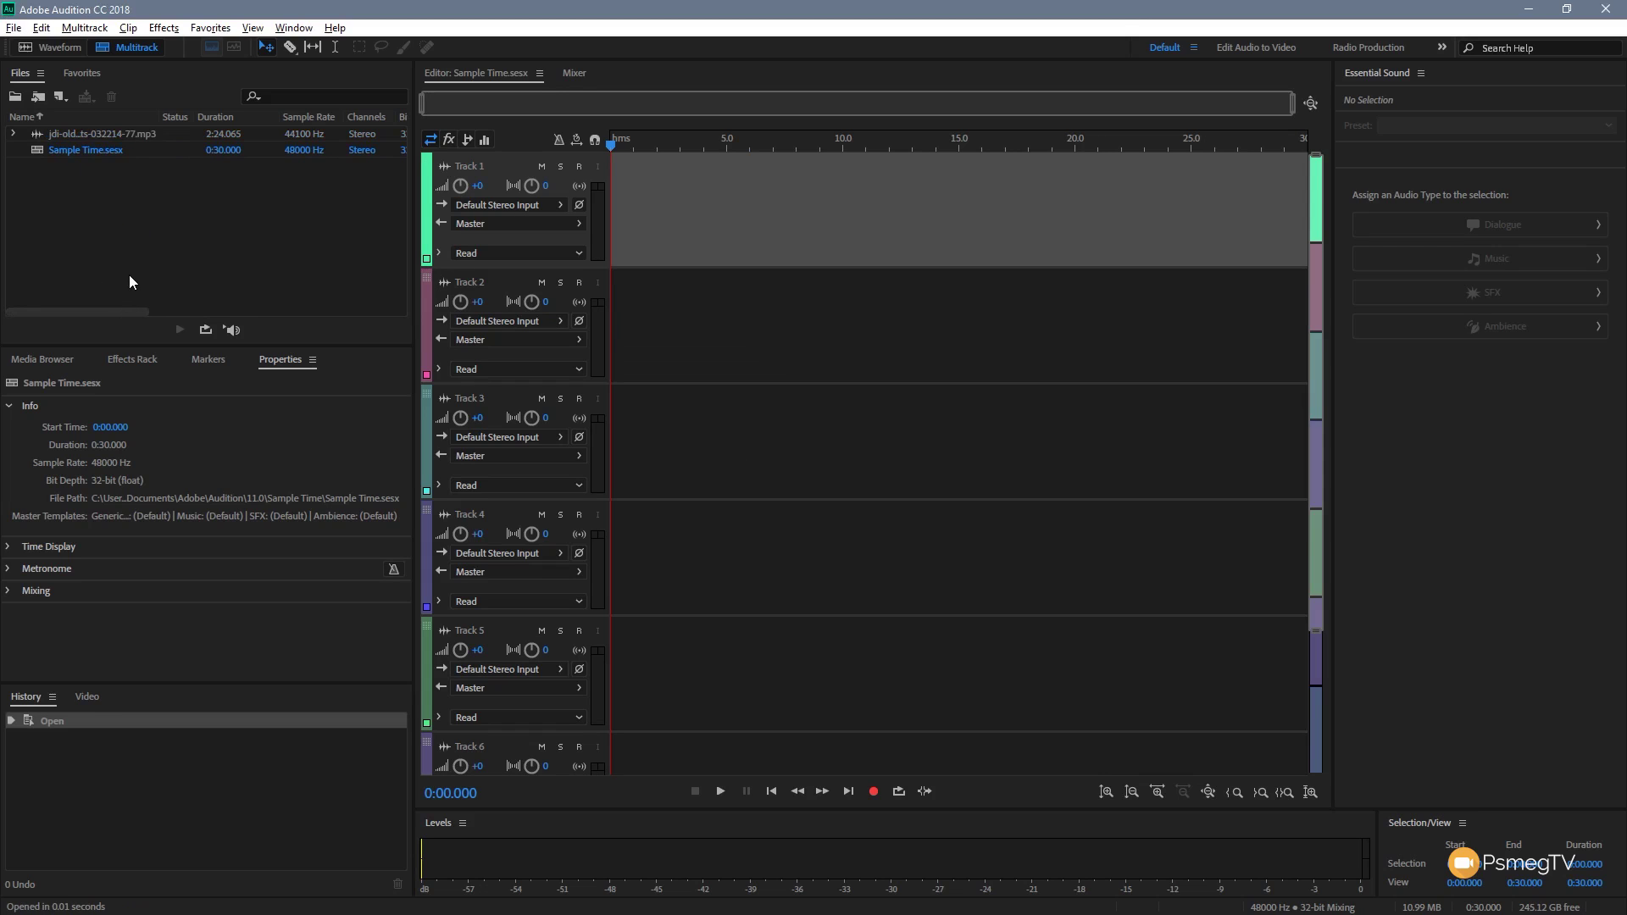
{"action": "left_click_drag", "start_coordinate": [83, 134], "coordinate": [606, 186]}
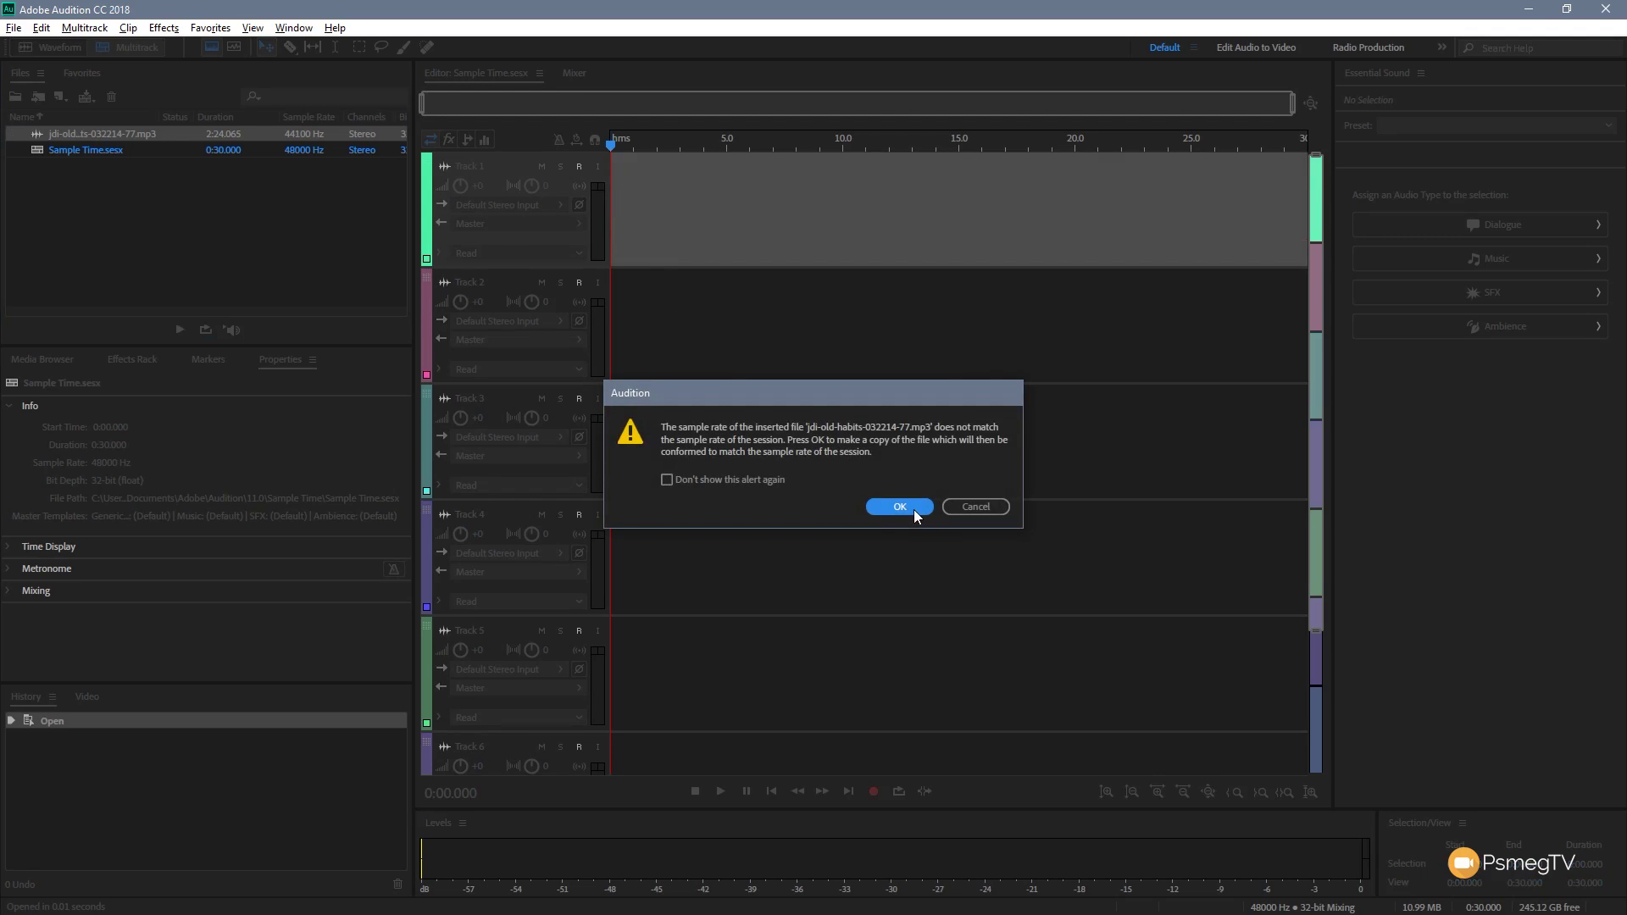
{"action": "left_click", "coordinate": [914, 510]}
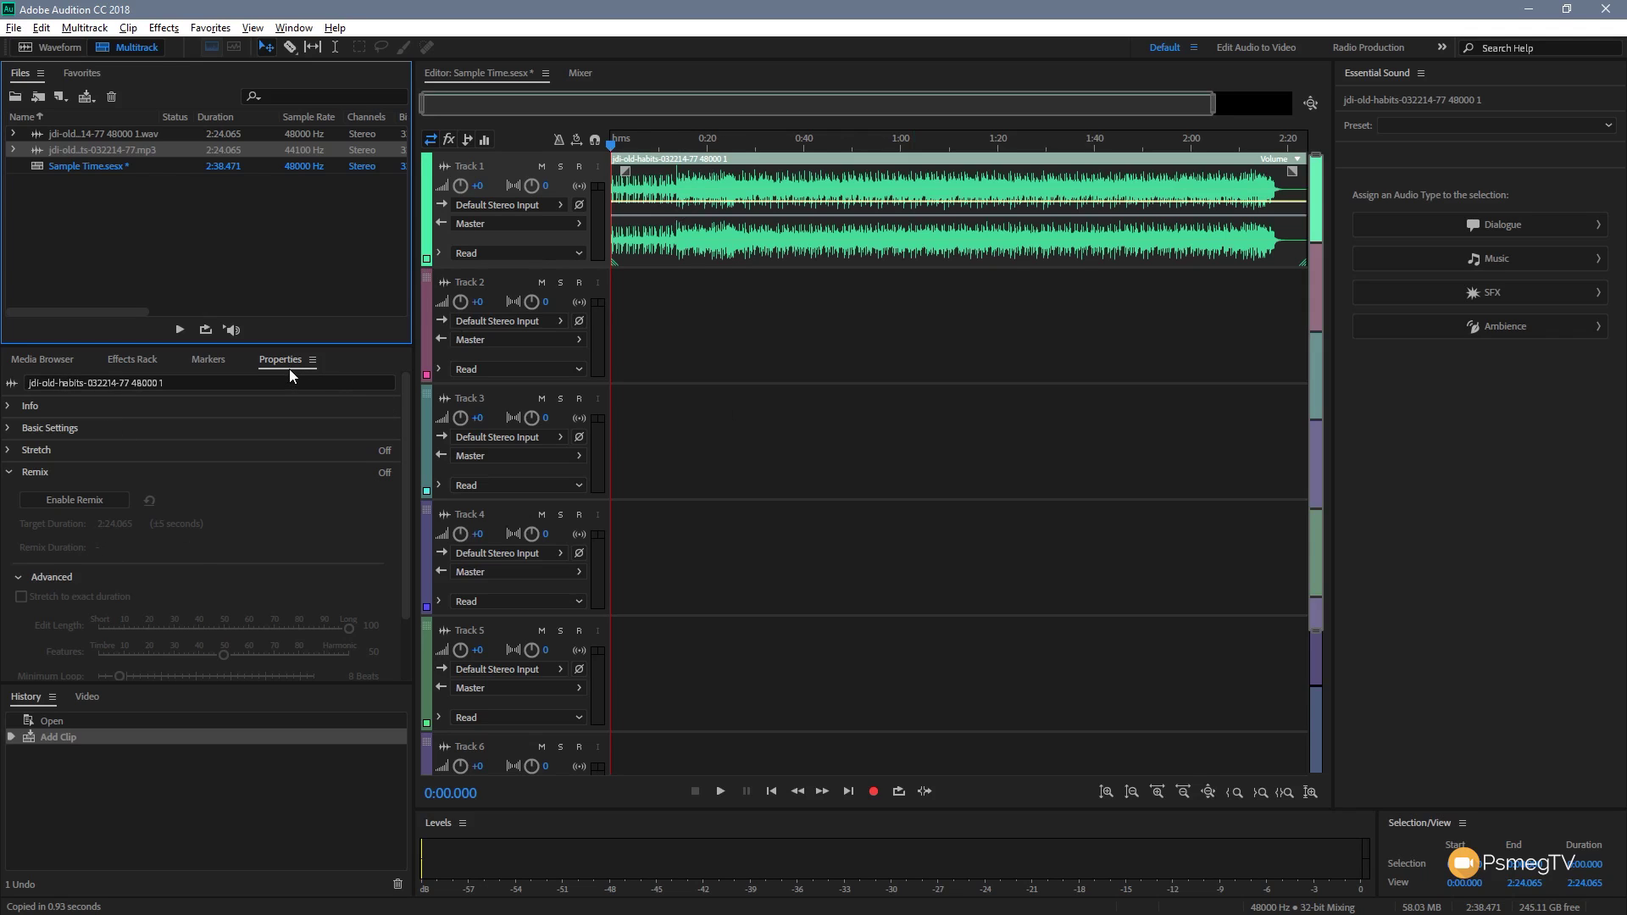
Show the song clip's Properties panel and enable Remix in its Remix section
{"action": "left_click", "coordinate": [41, 363]}
{"action": "left_click", "coordinate": [153, 362]}
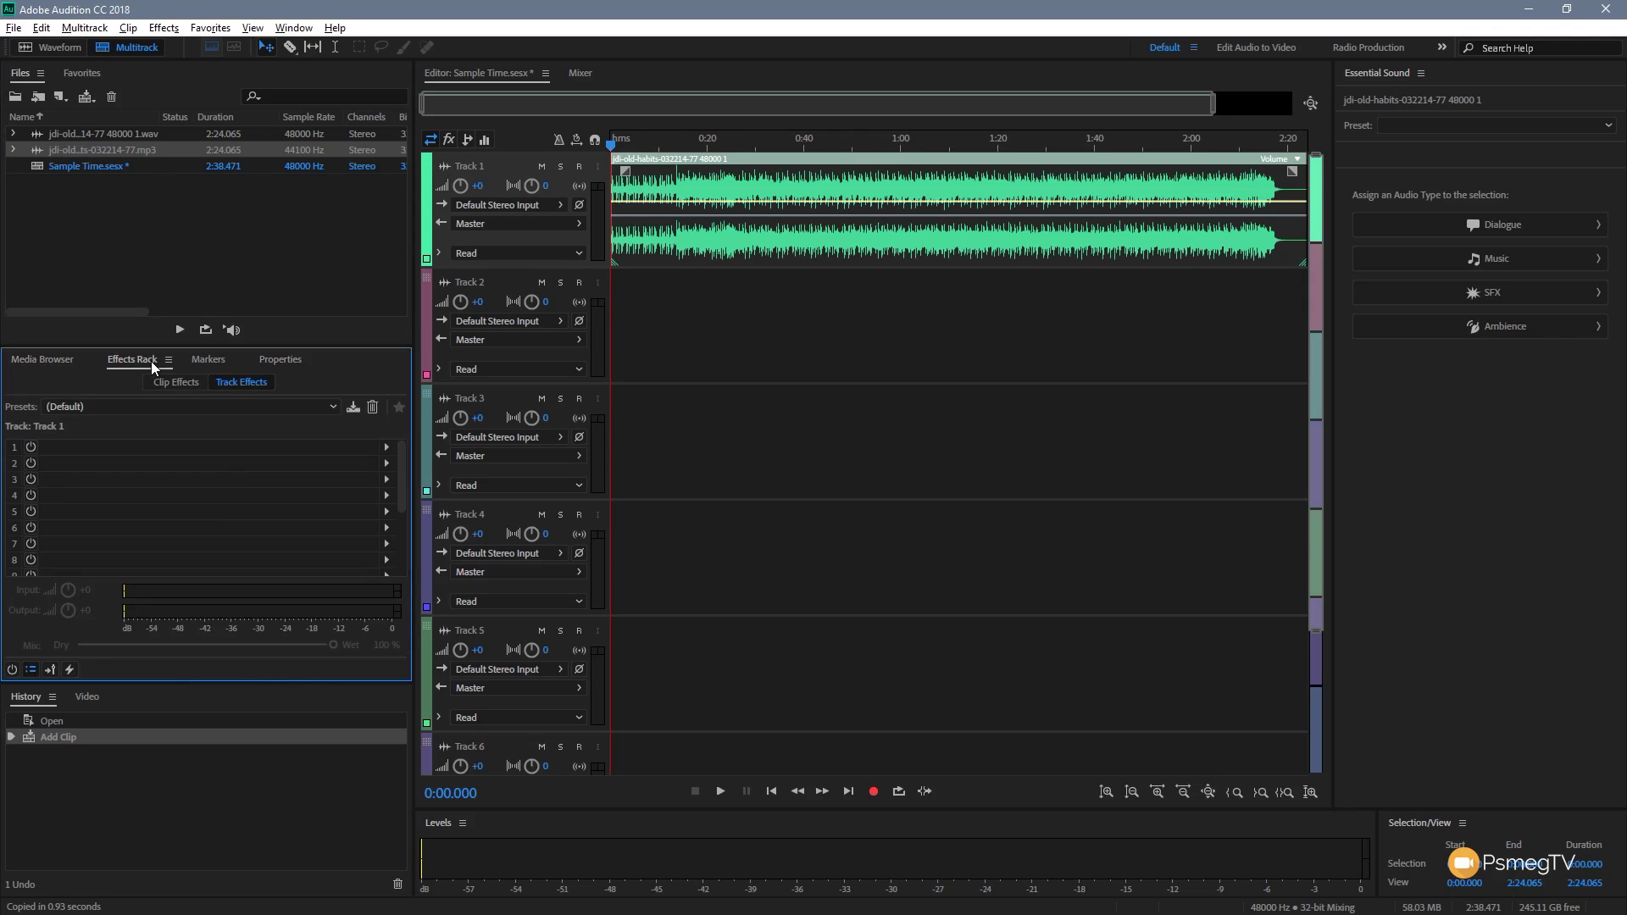
{"action": "left_click", "coordinate": [277, 361]}
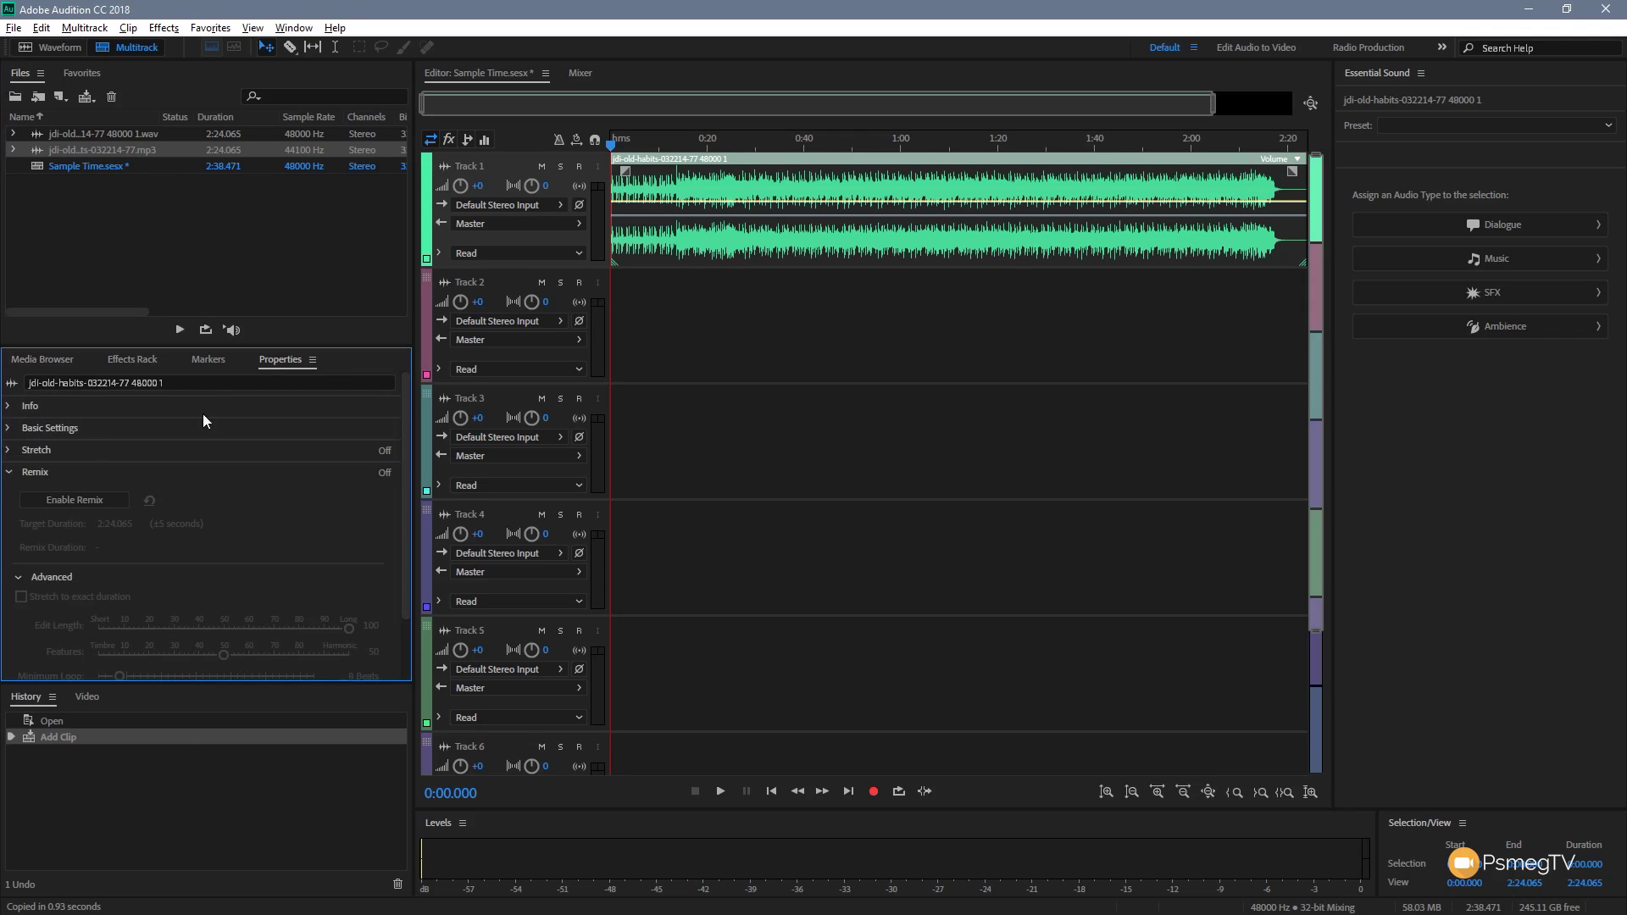
{"action": "left_click", "coordinate": [22, 479]}
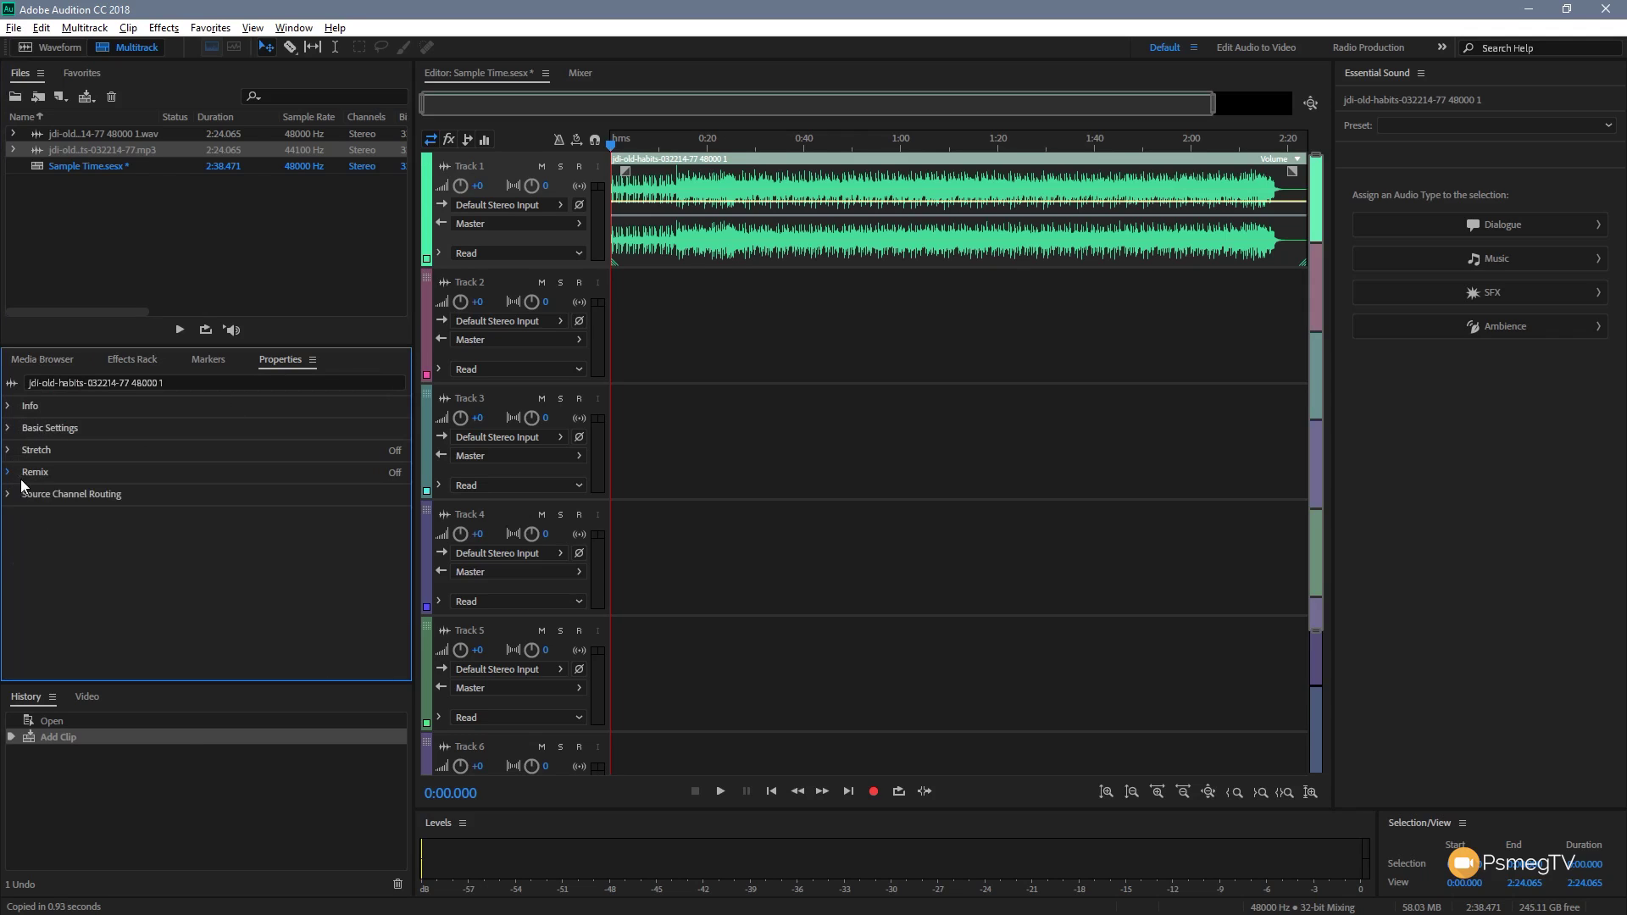
{"action": "left_click", "coordinate": [15, 479]}
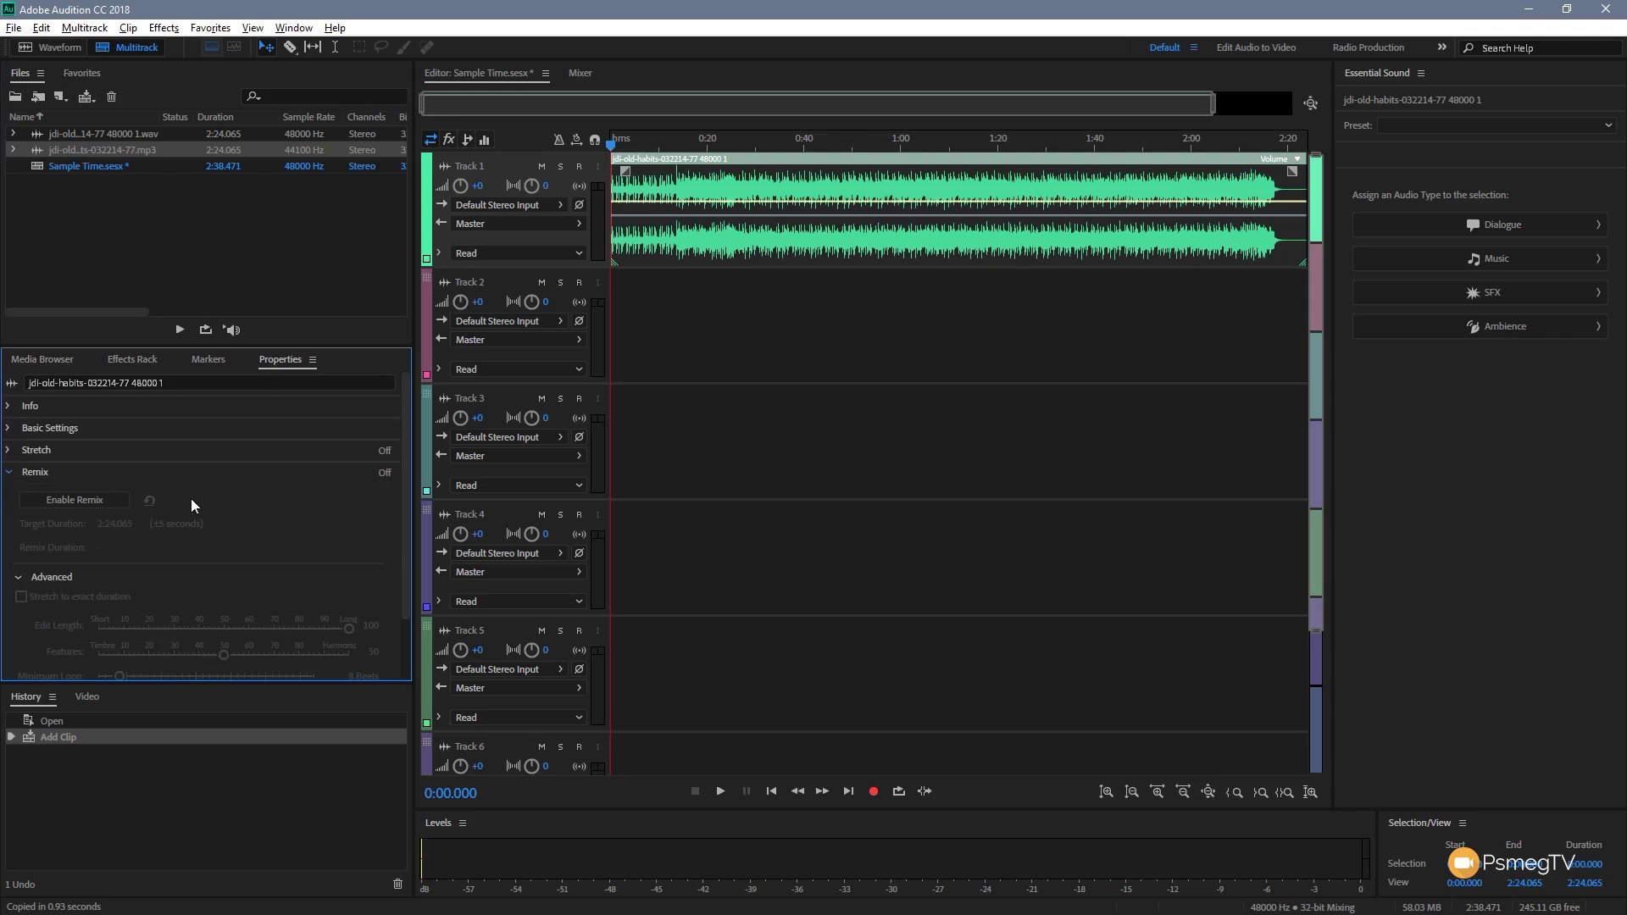
{"action": "left_click", "coordinate": [63, 501]}
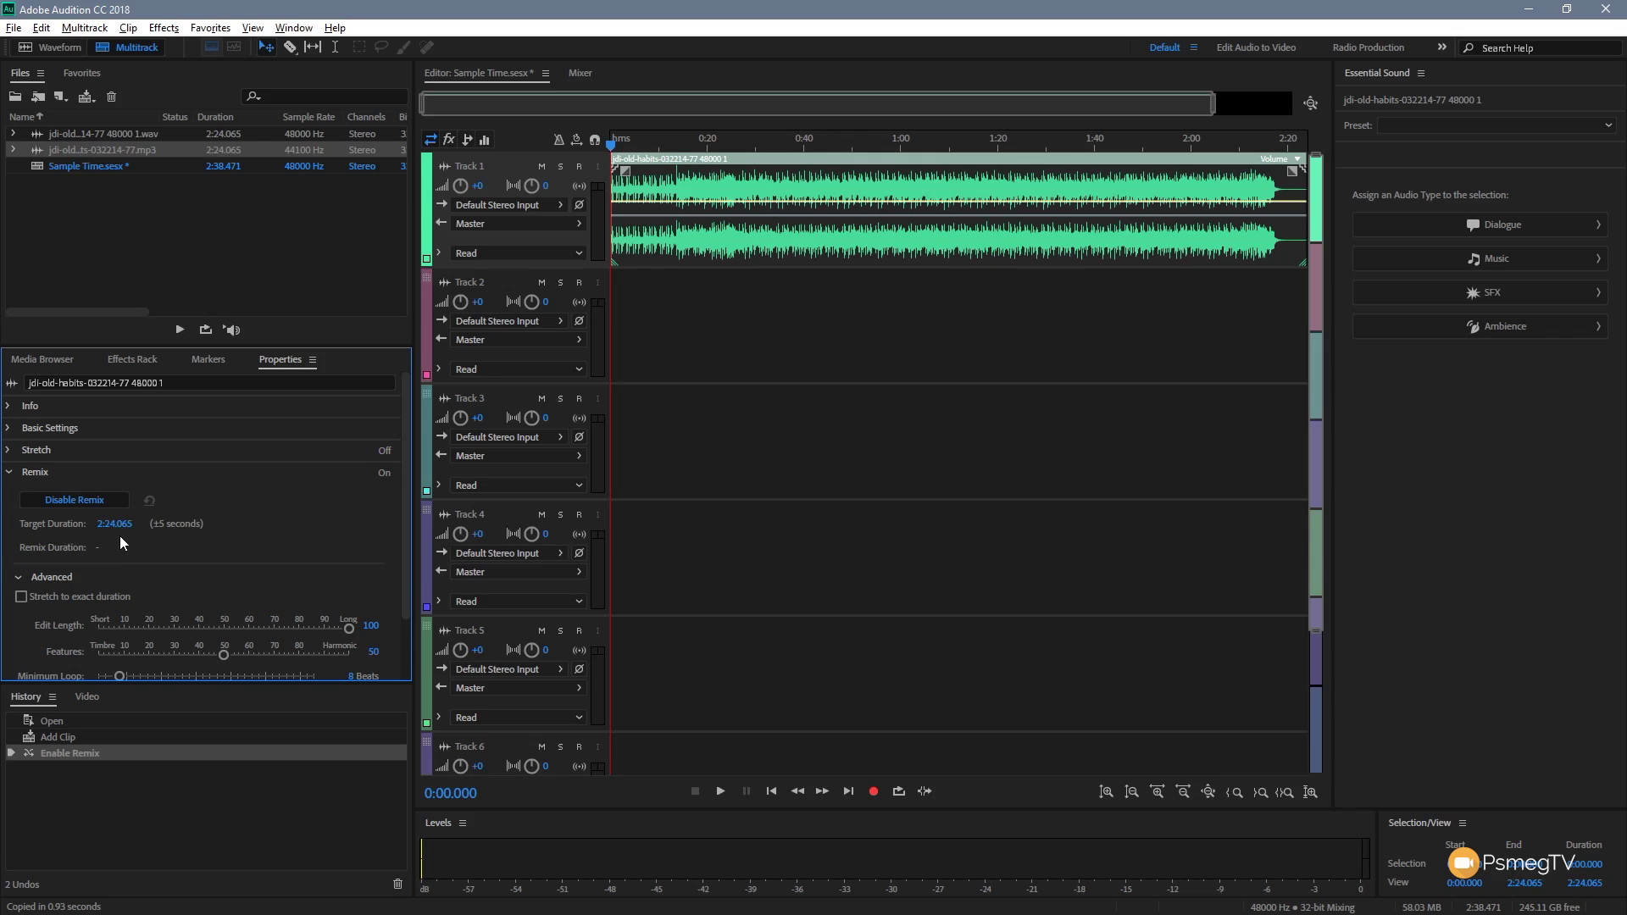
Change the Remix target duration from 2:24.065 to 1:00.065 and zoom the timeline onto the clip
{"action": "left_click", "coordinate": [111, 525]}
{"action": "left_click", "coordinate": [107, 523]}
{"action": "key", "text": "BackSpace"}
{"action": "type", "text": "1"}
{"action": "key", "text": "Delete"}
{"action": "key", "text": "Delete"}
{"action": "type", "text": "00"}
{"action": "key", "text": "Return"}
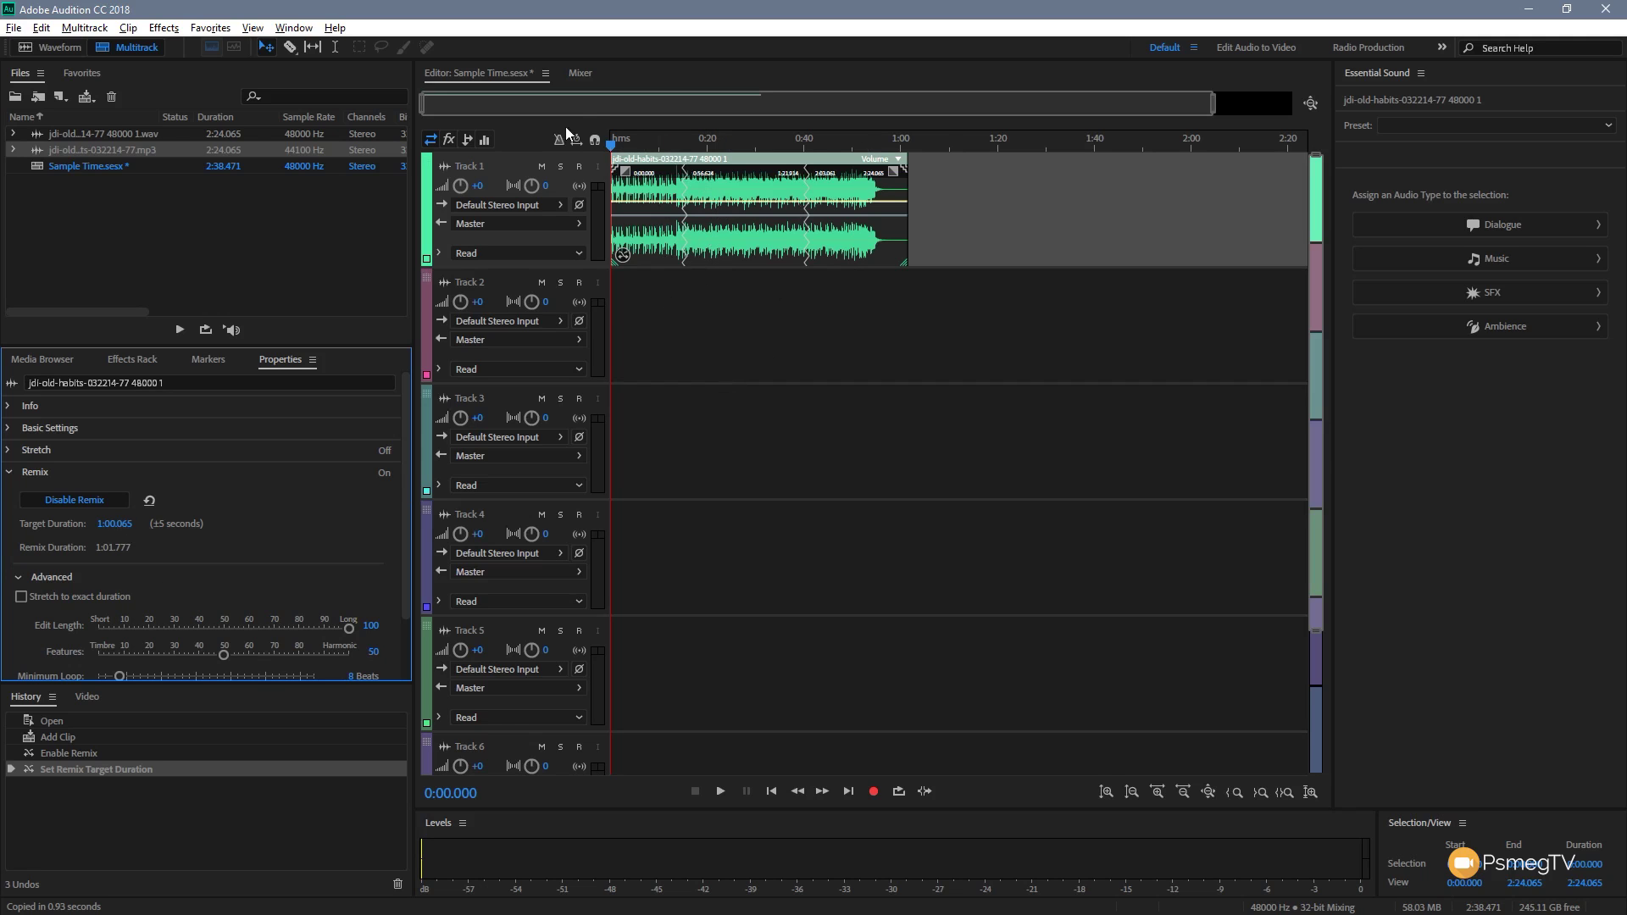
{"action": "left_click", "coordinate": [1213, 105]}
{"action": "left_click_drag", "start_coordinate": [1212, 105], "coordinate": [748, 111]}
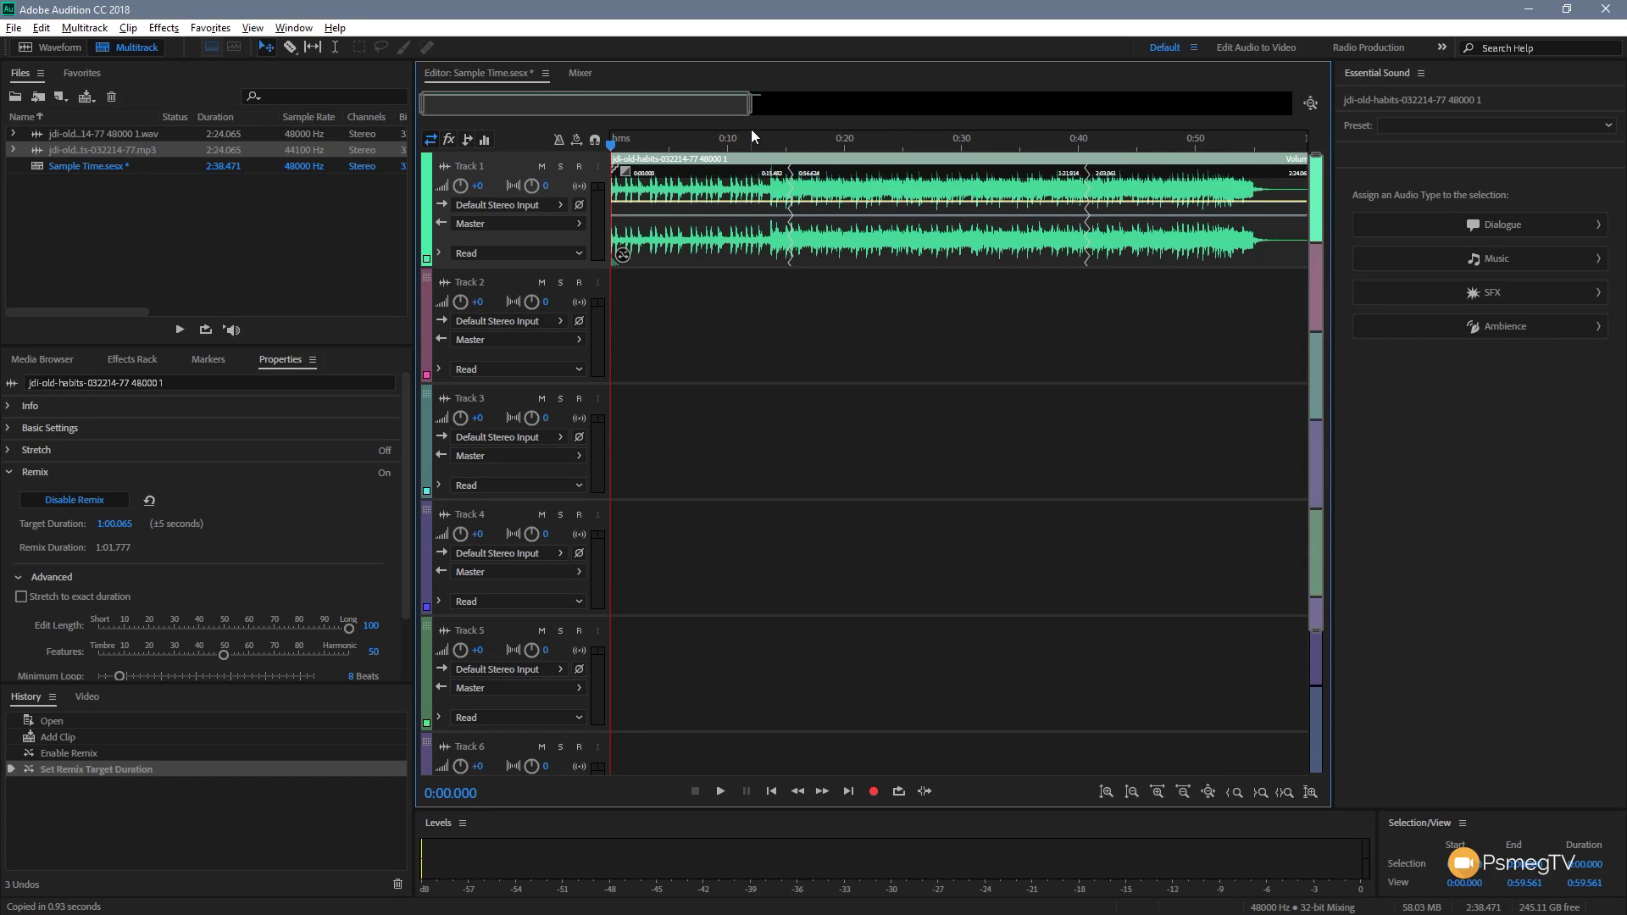
{"action": "left_click_drag", "start_coordinate": [611, 146], "coordinate": [775, 155]}
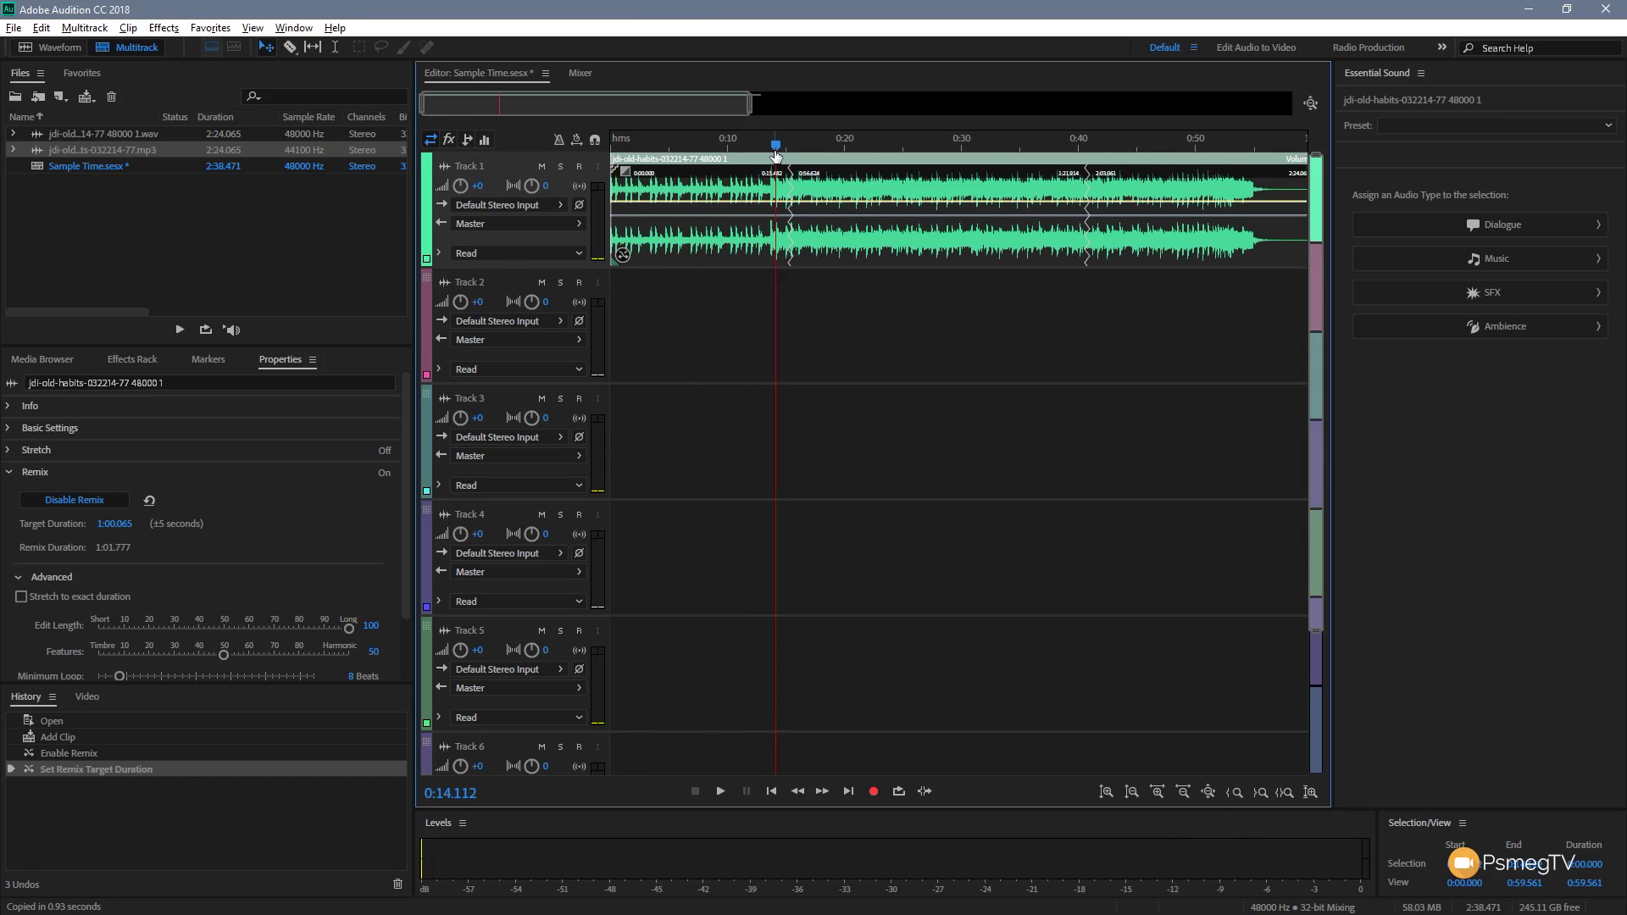
{"action": "key", "text": "space"}
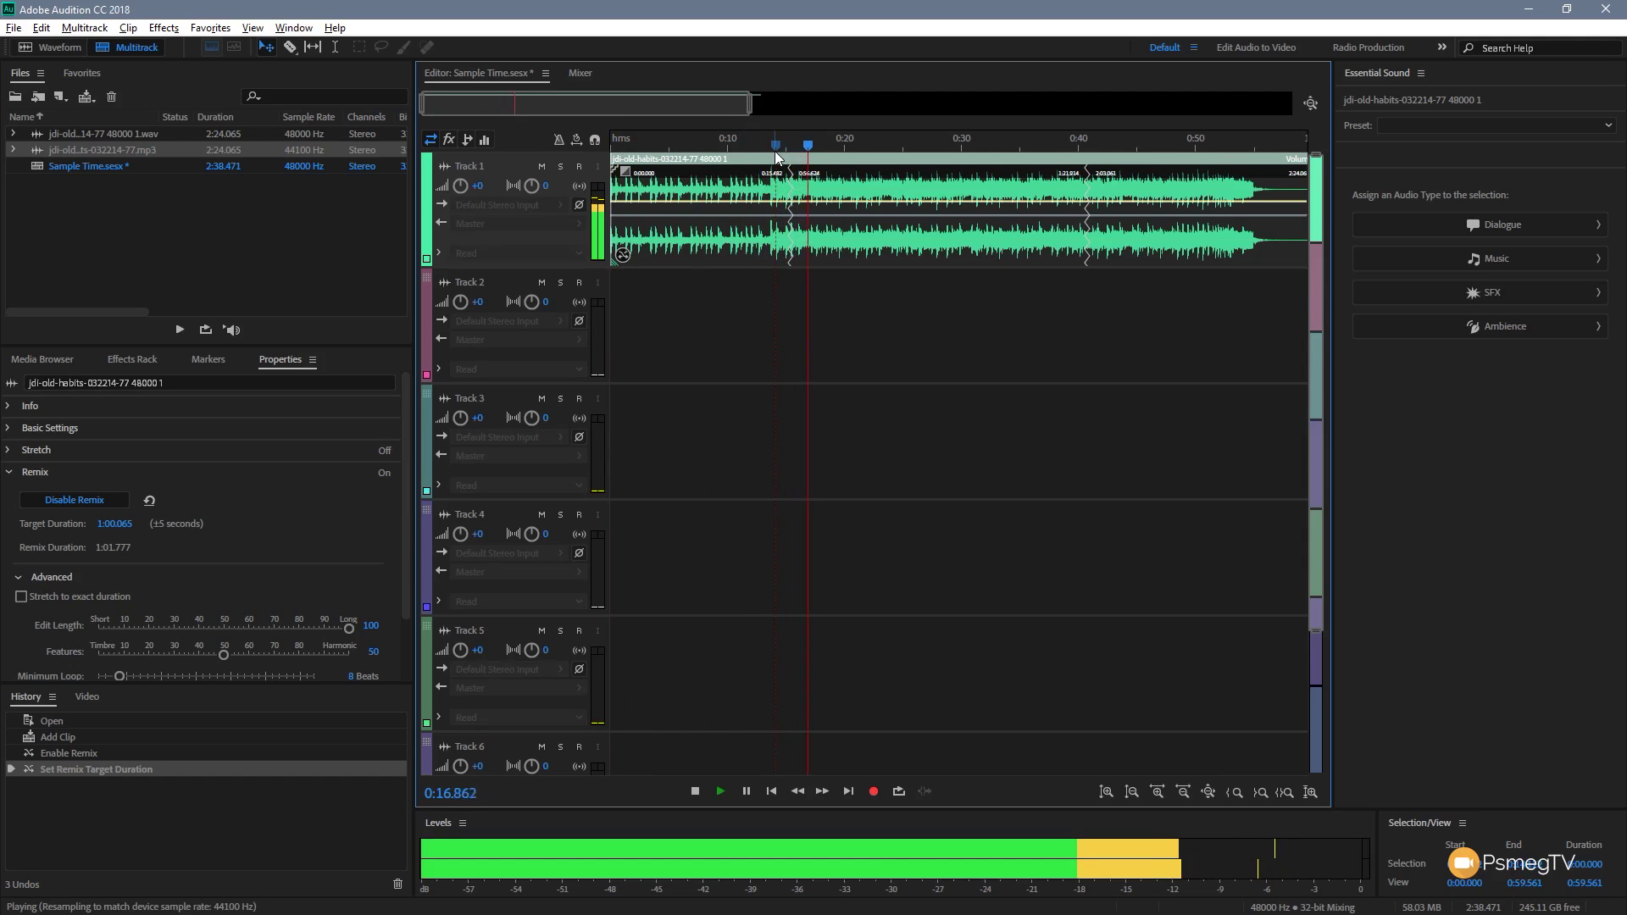
{"action": "key", "text": "space"}
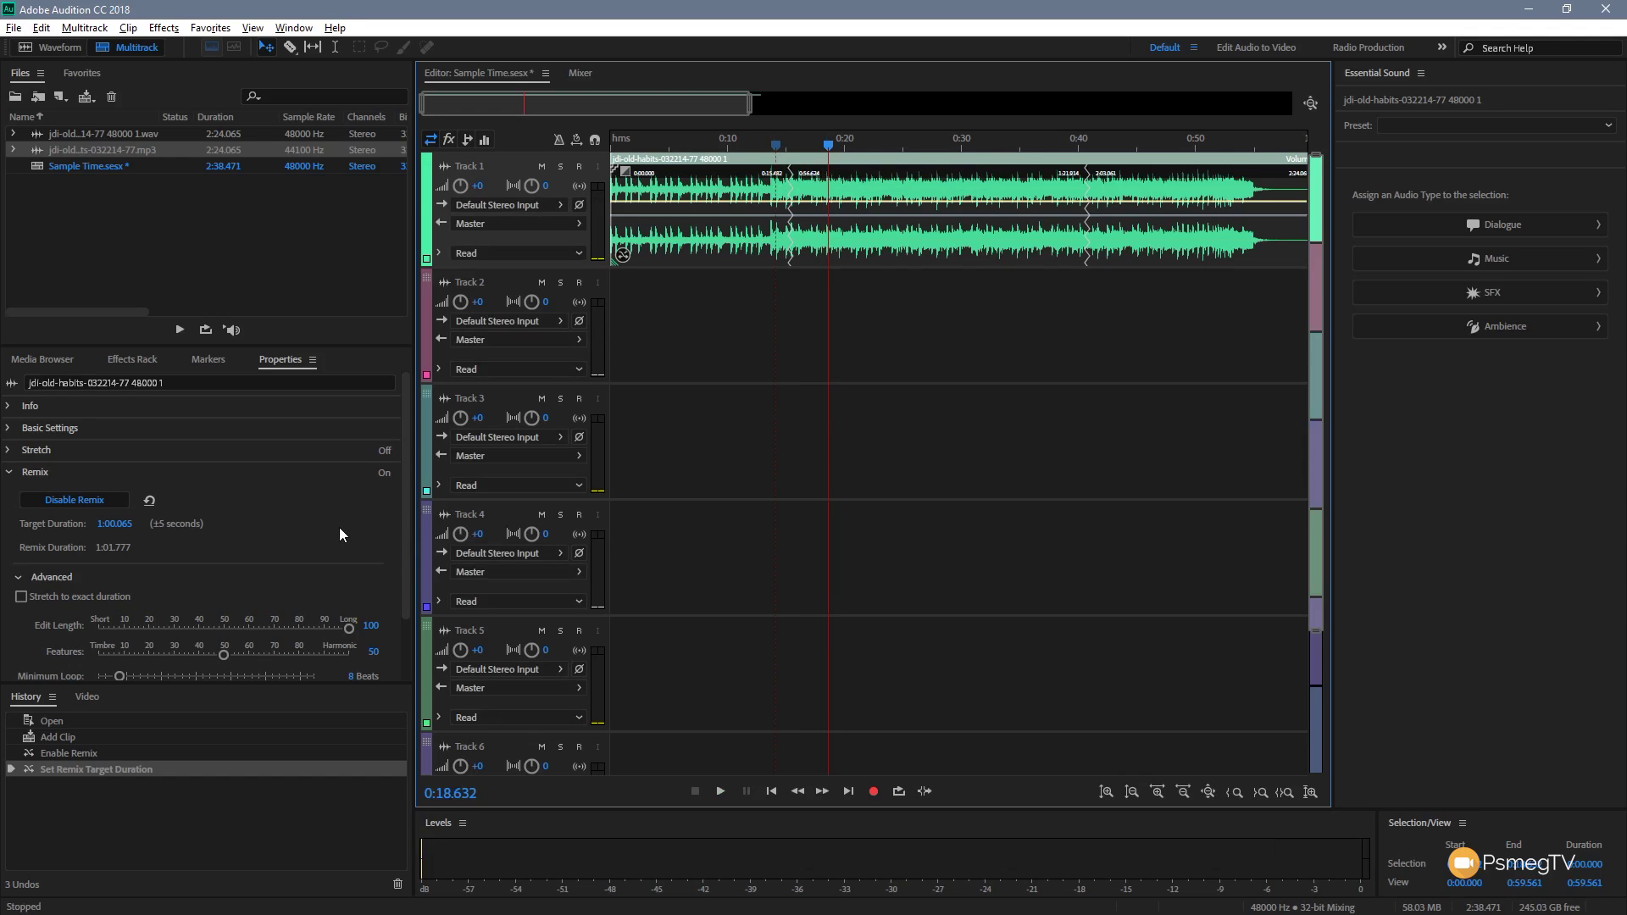
{"action": "key", "text": "ctrl+z"}
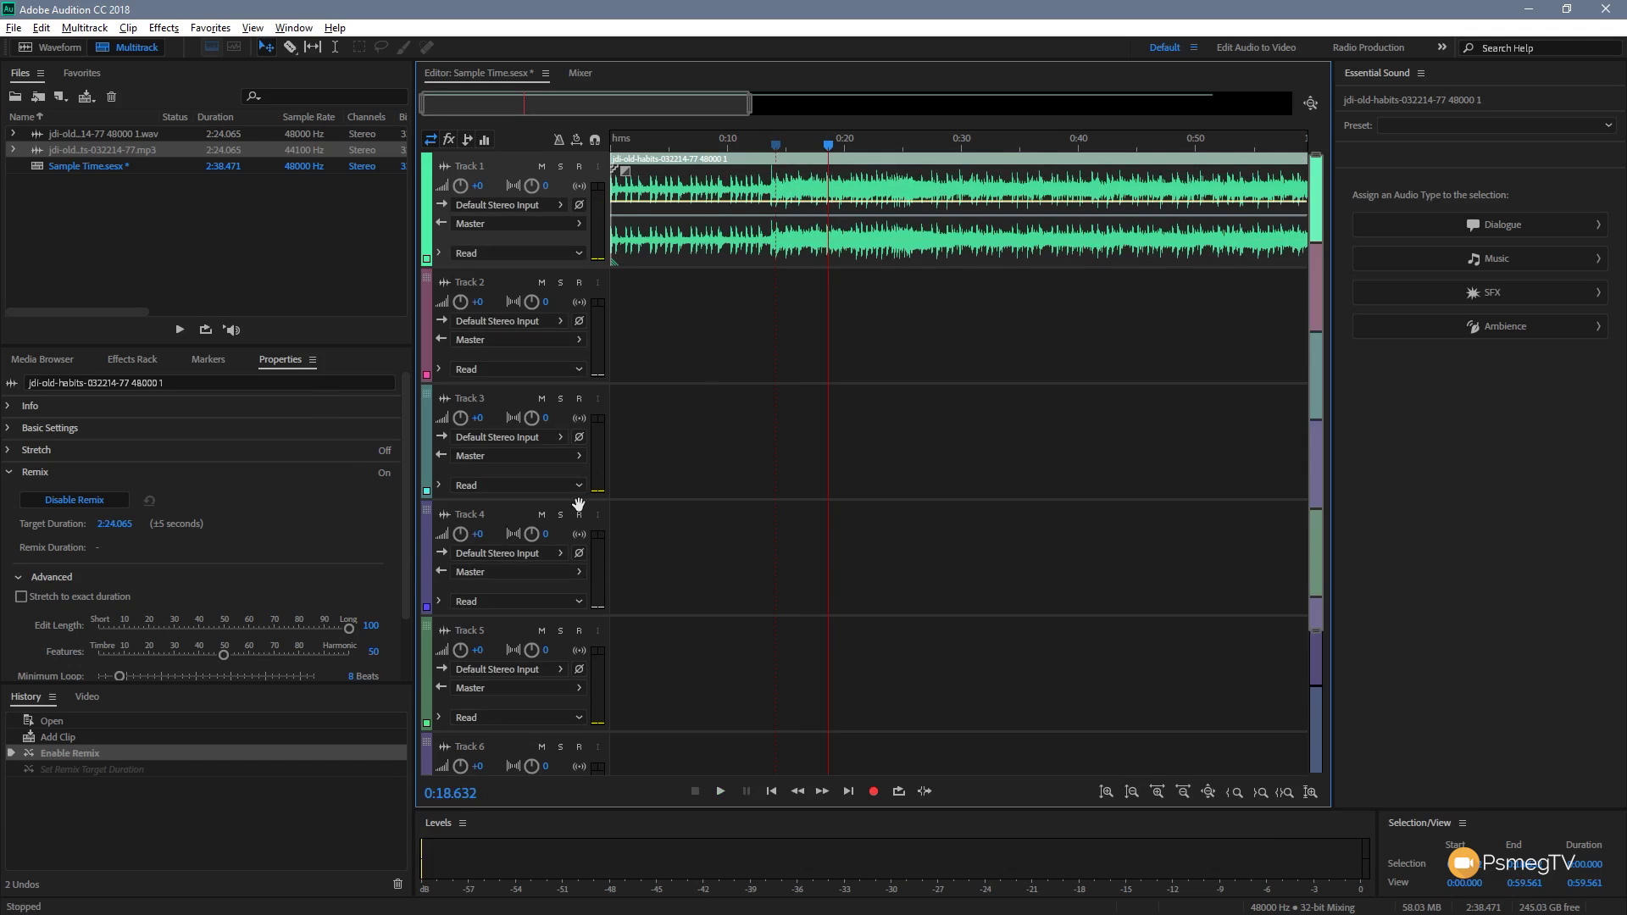
Zoom out and set the Remix target duration to 10:24.065, extending the clip to 10:30.897
{"action": "left_click_drag", "start_coordinate": [753, 108], "coordinate": [1286, 108]}
{"action": "left_click", "coordinate": [119, 525]}
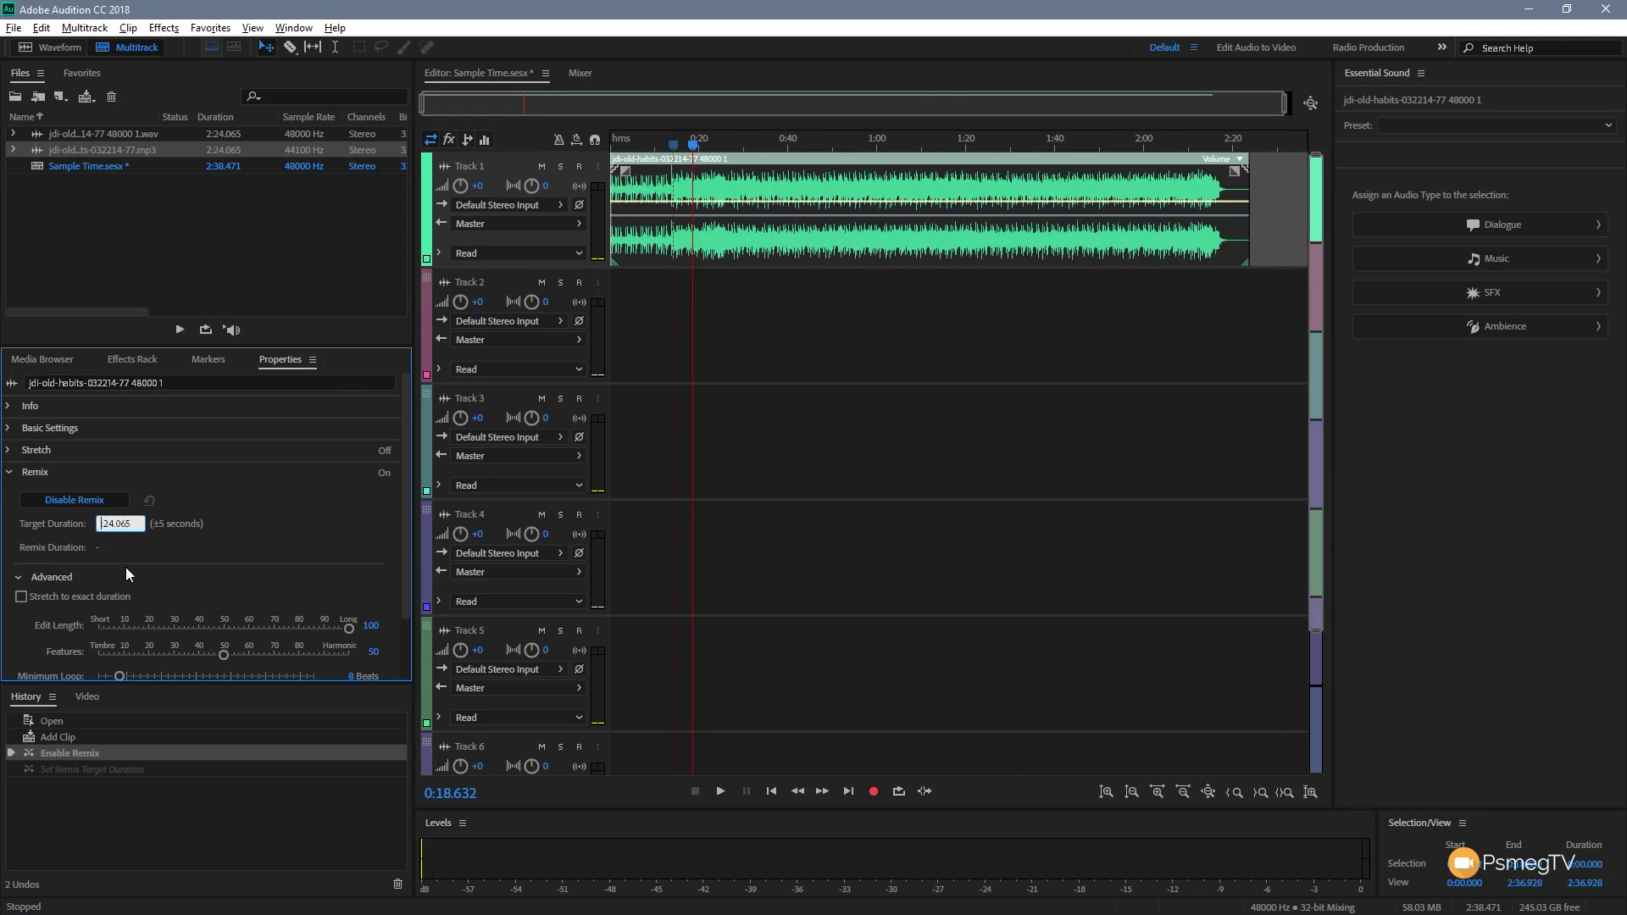
{"action": "type", "text": "10:"}
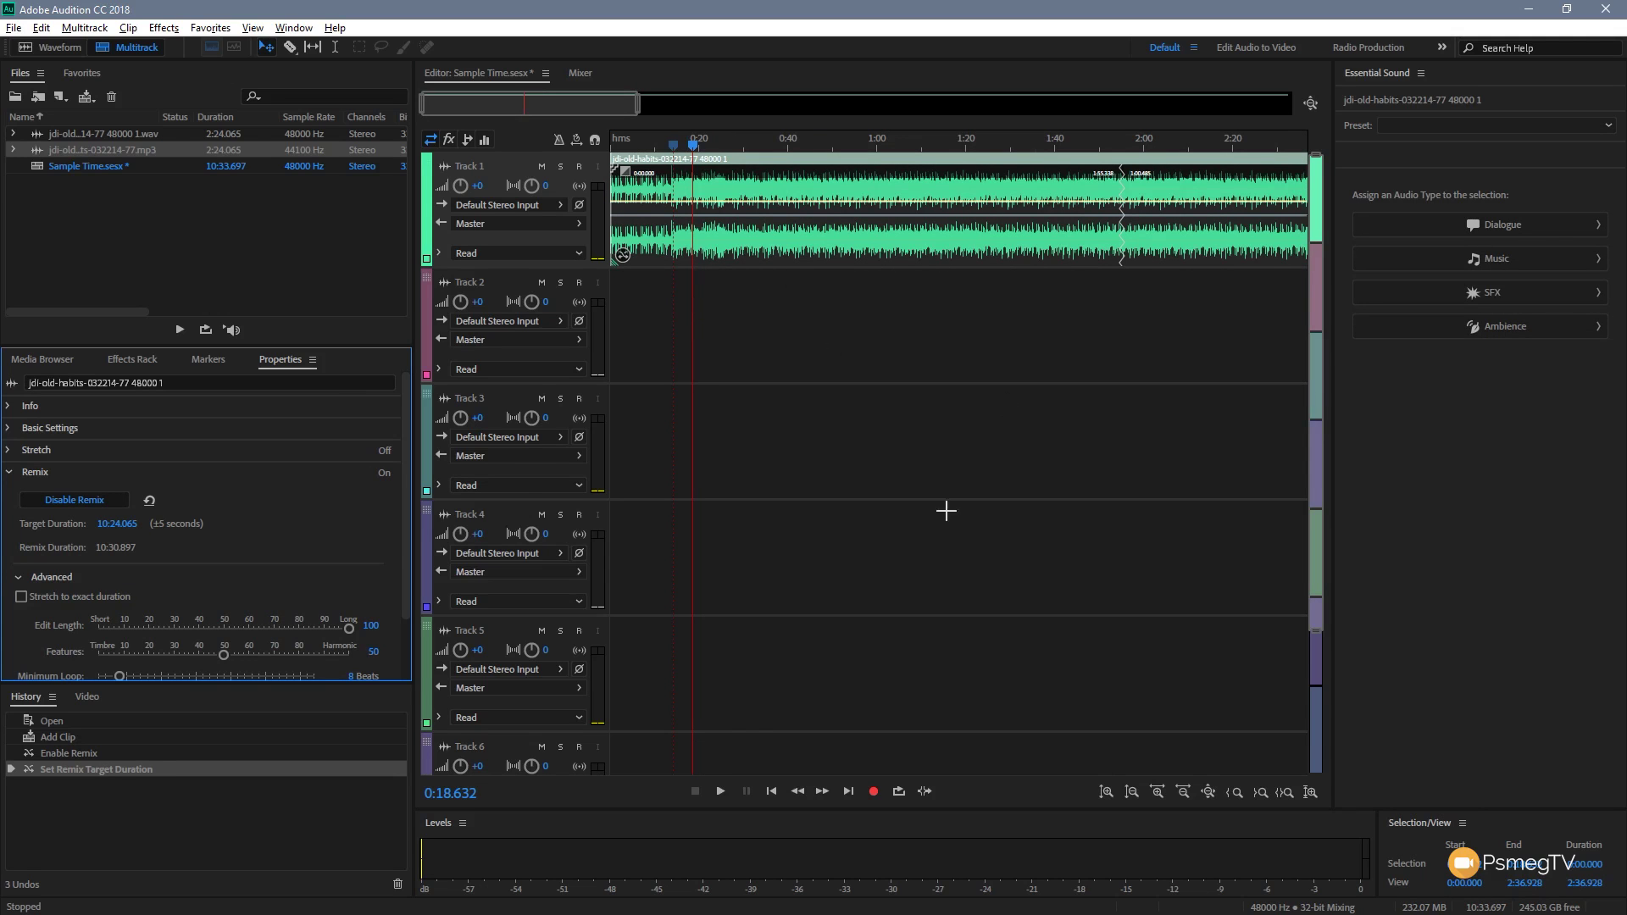
{"action": "left_click_drag", "start_coordinate": [614, 111], "coordinate": [1120, 99]}
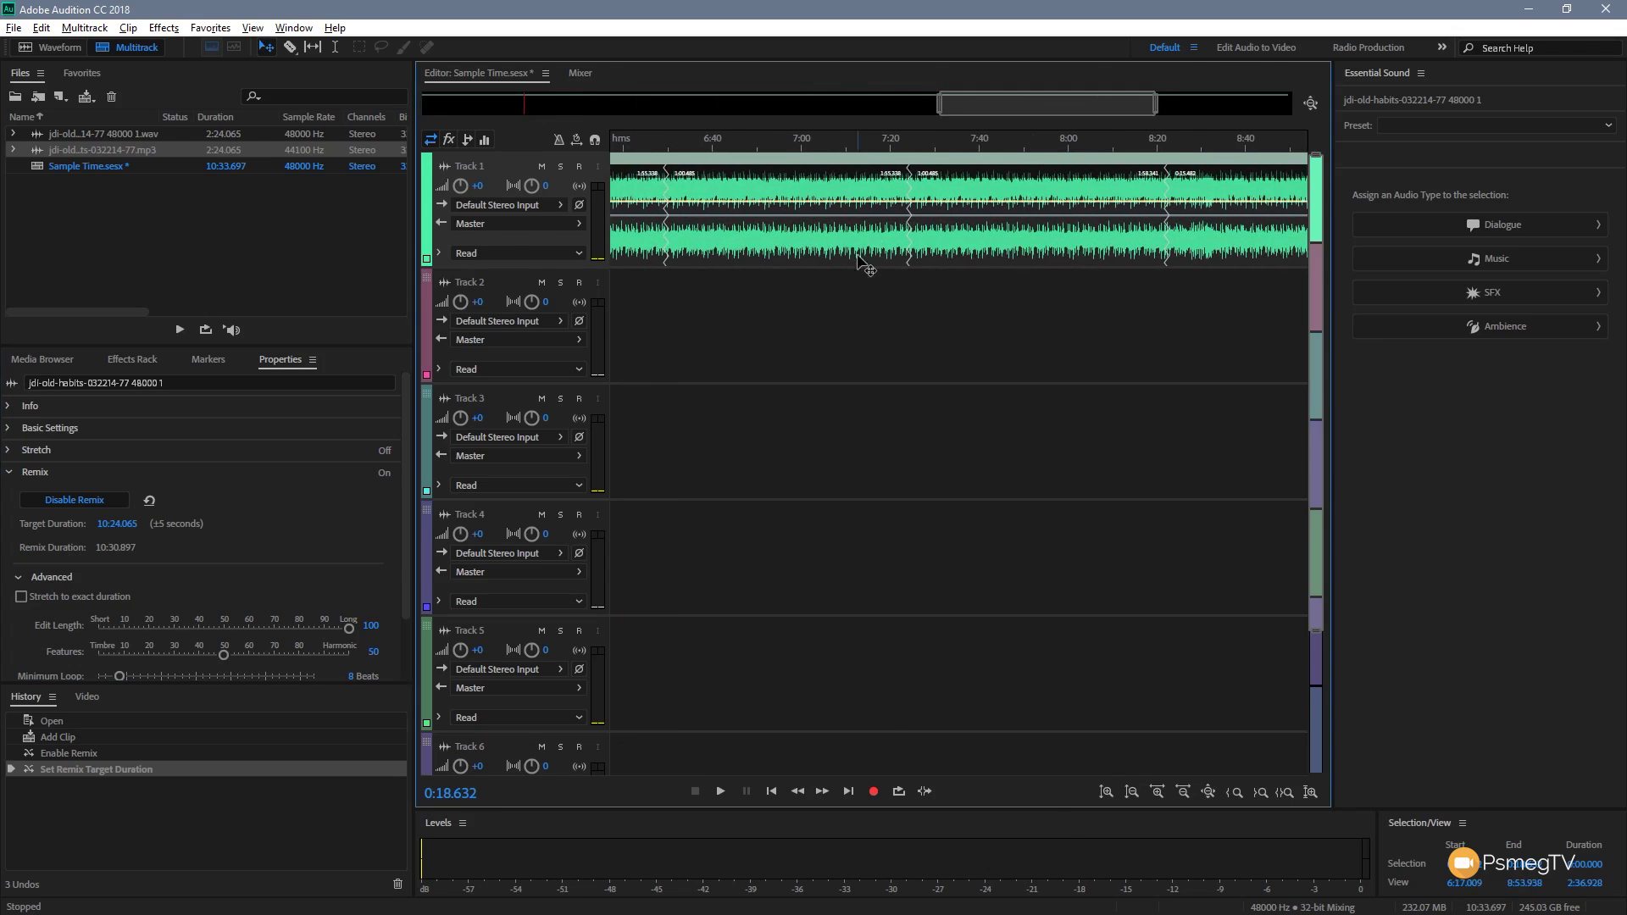
{"action": "left_click", "coordinate": [893, 146]}
{"action": "key", "text": "space"}
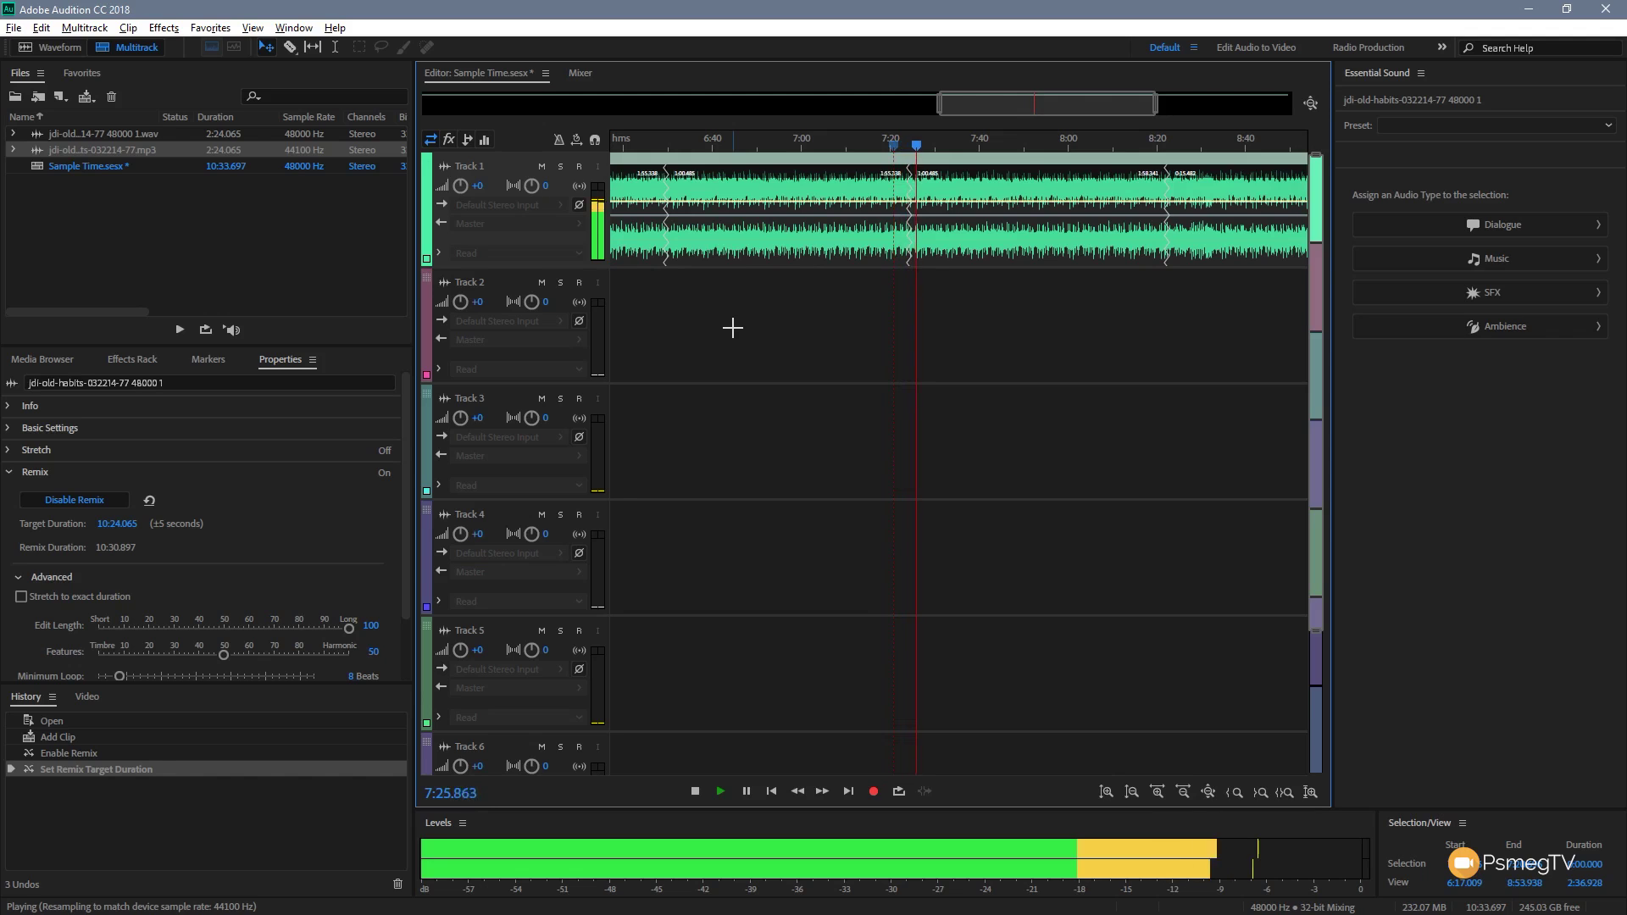
{"action": "key", "text": "space"}
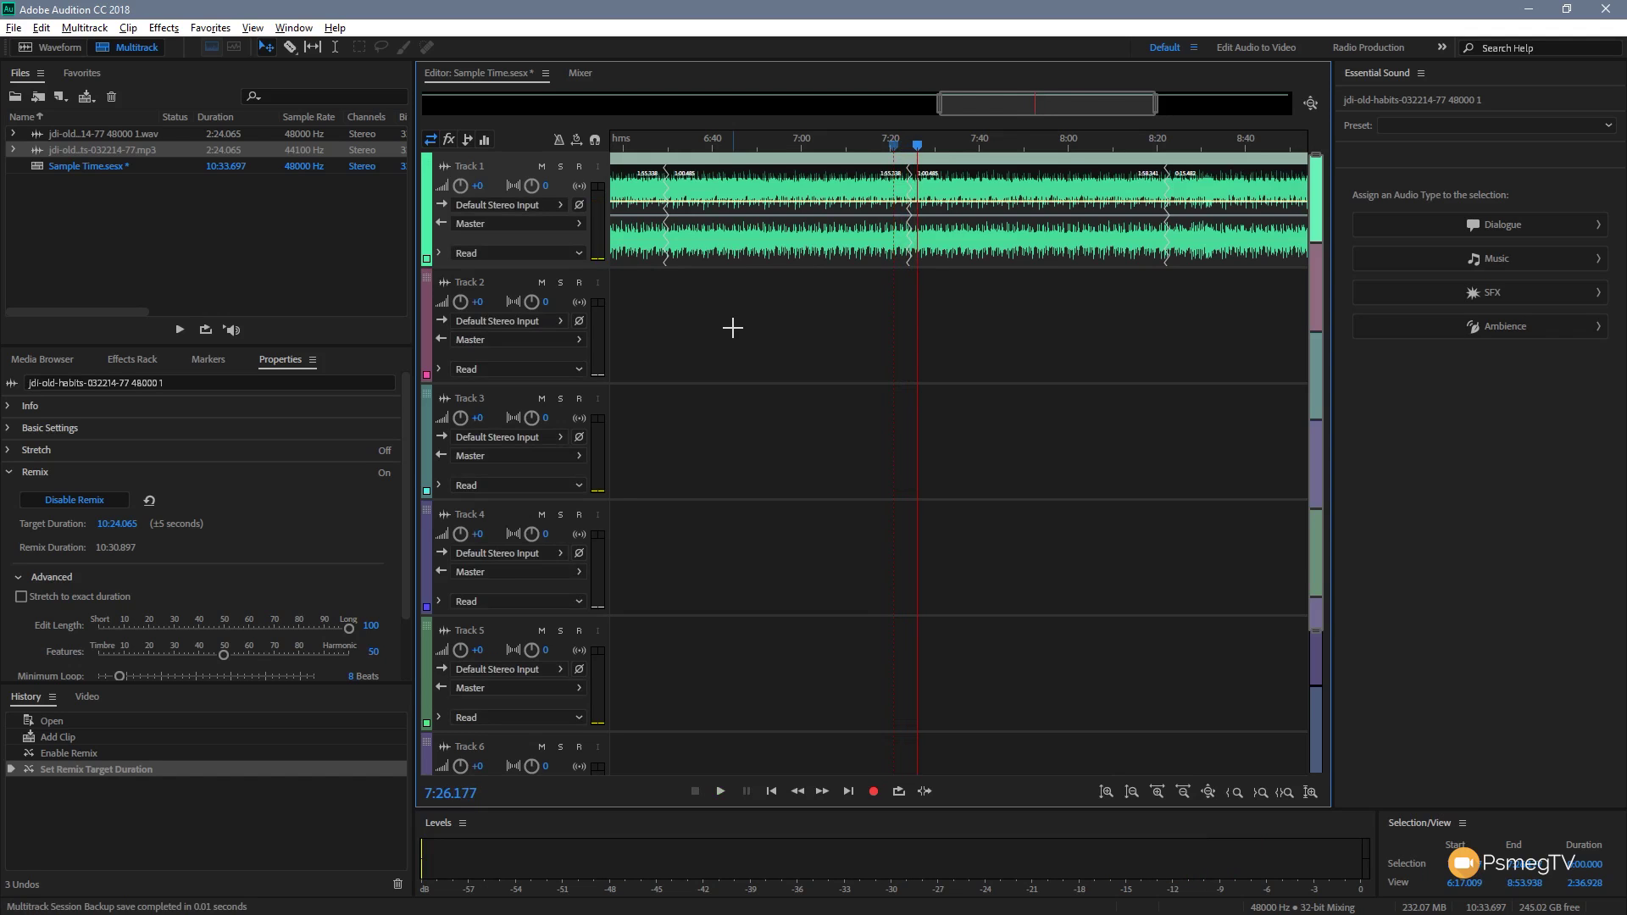